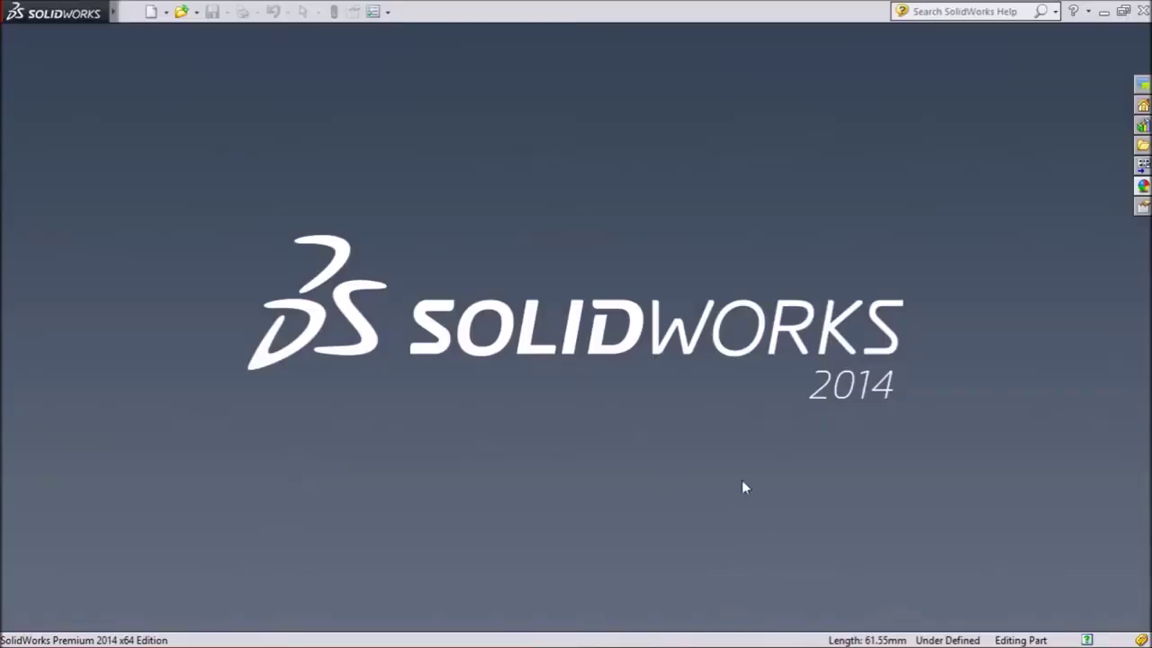
Create a new part, preview the Top, Front and Right planes, then start a sketch on Front Plane.
{"action": "left_click", "coordinate": [152, 12]}
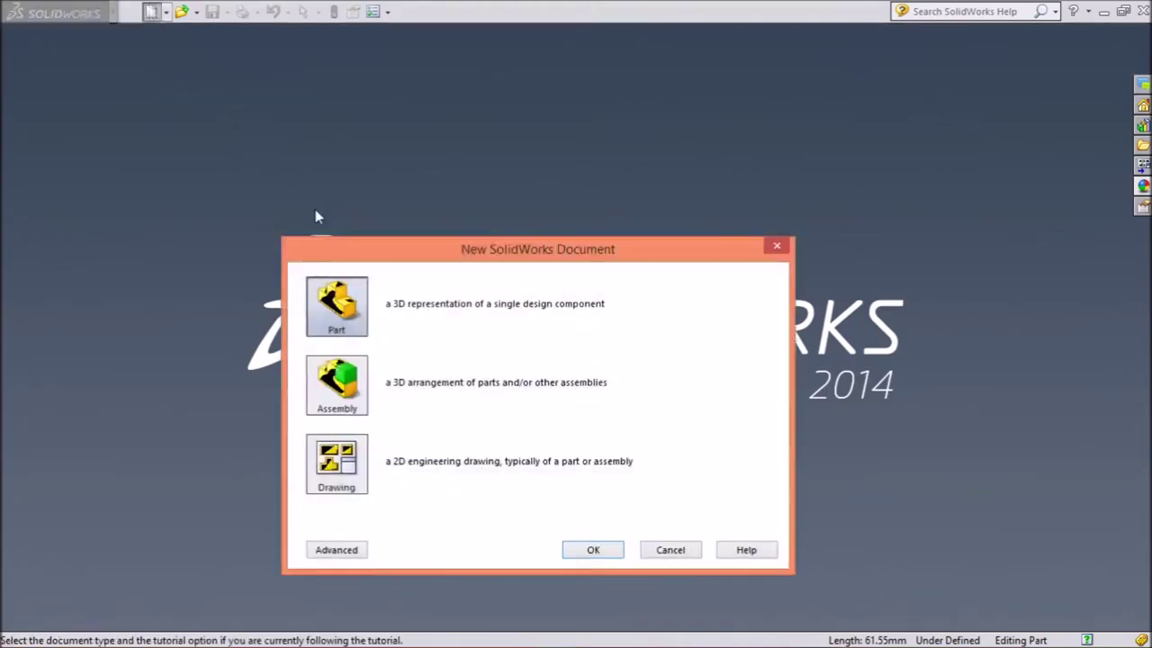
{"action": "left_click", "coordinate": [595, 551]}
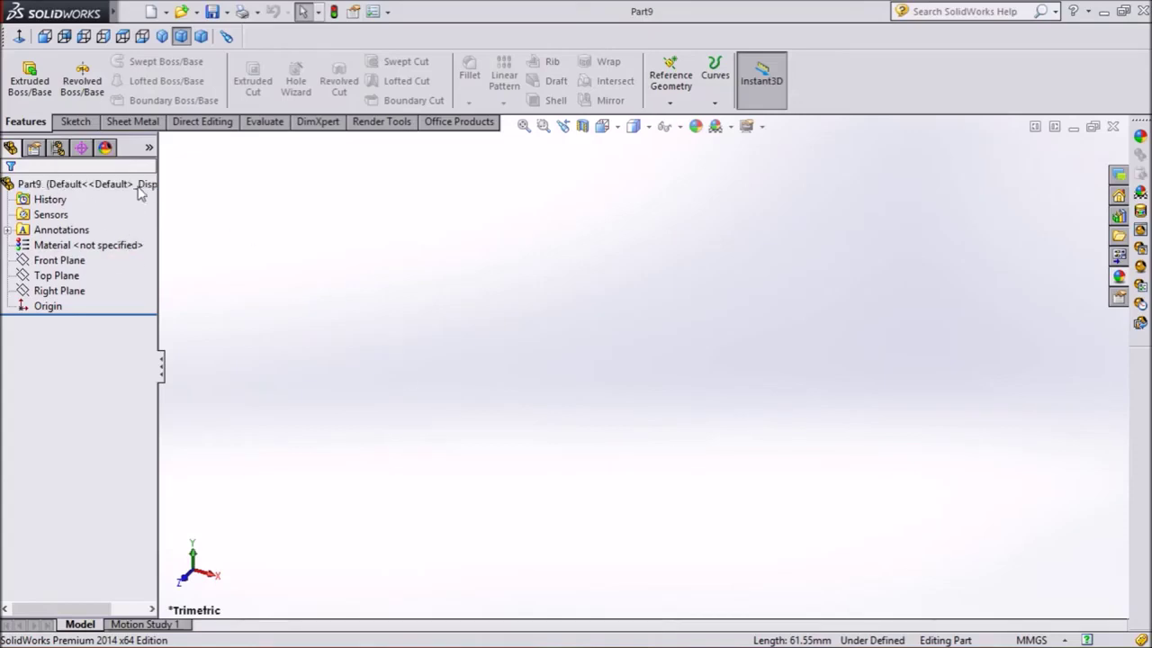
{"action": "left_click", "coordinate": [68, 277]}
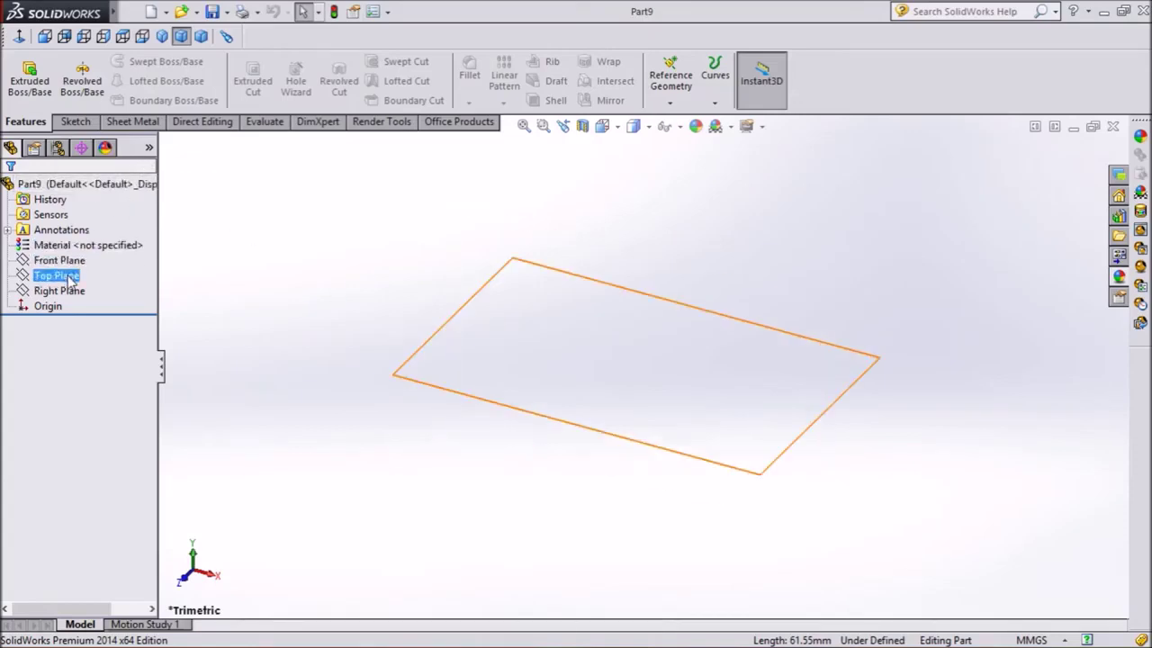
{"action": "left_click", "coordinate": [65, 263]}
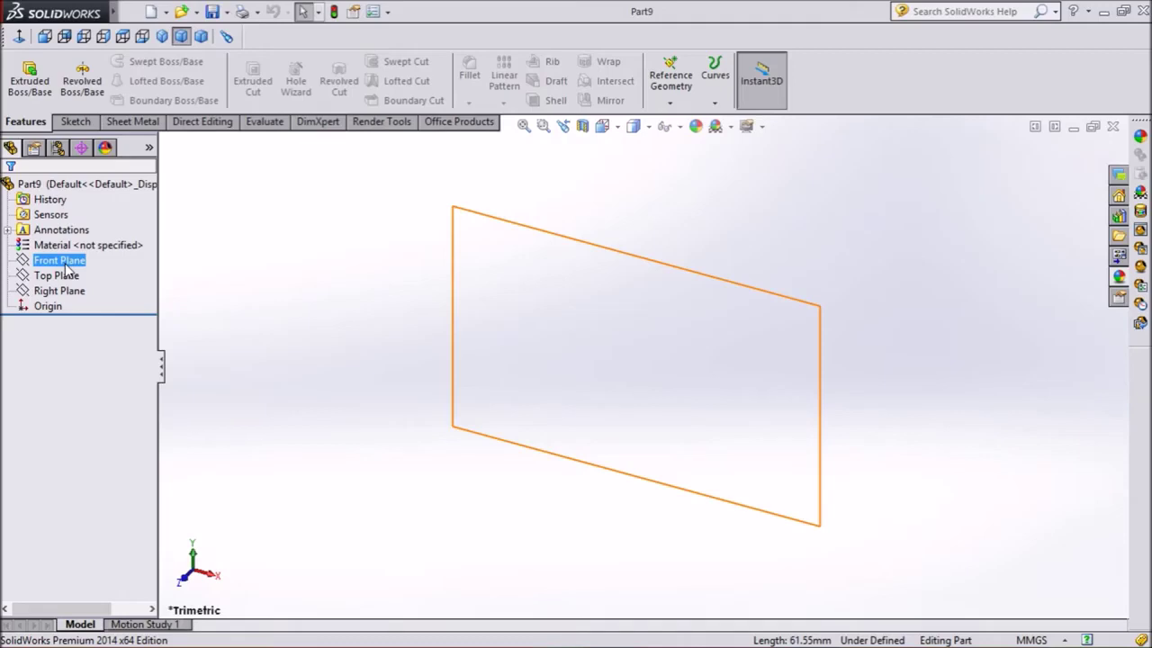
{"action": "left_click", "coordinate": [67, 276]}
{"action": "left_click", "coordinate": [69, 292]}
{"action": "left_click", "coordinate": [65, 279]}
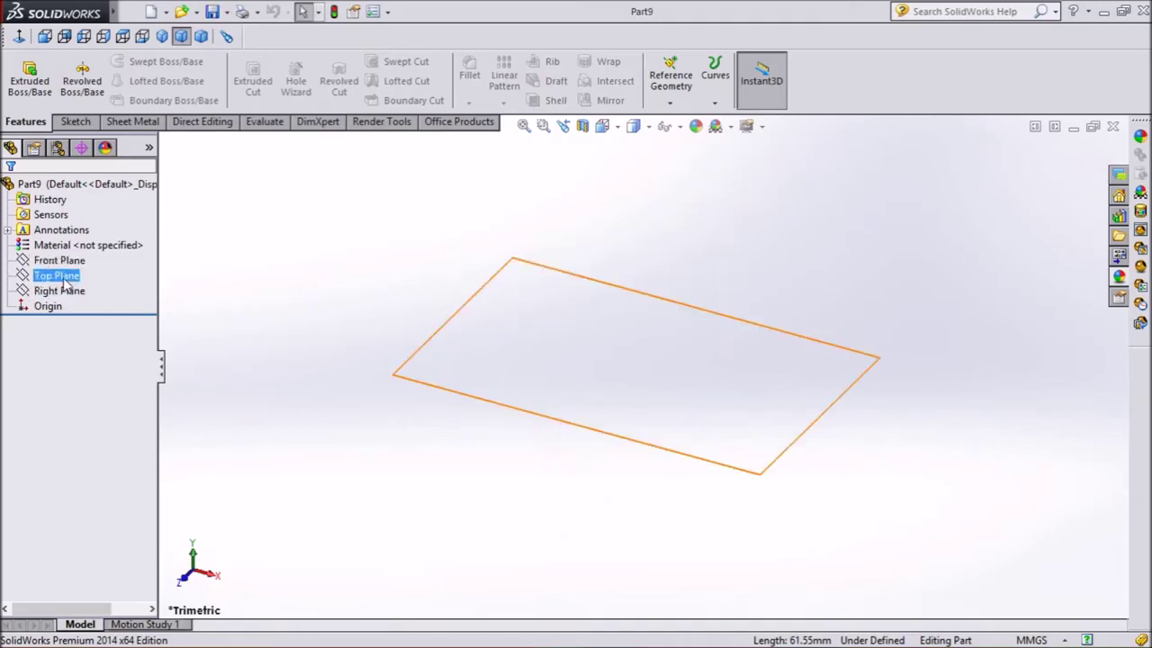
{"action": "left_click", "coordinate": [64, 263]}
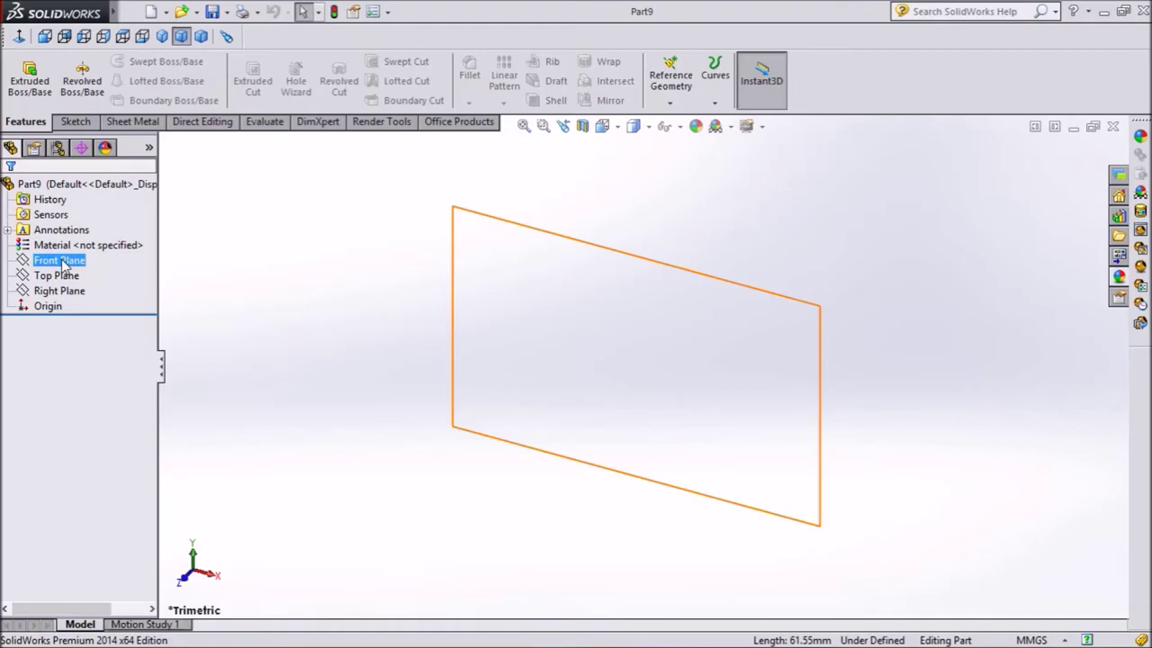
{"action": "left_click", "coordinate": [63, 263]}
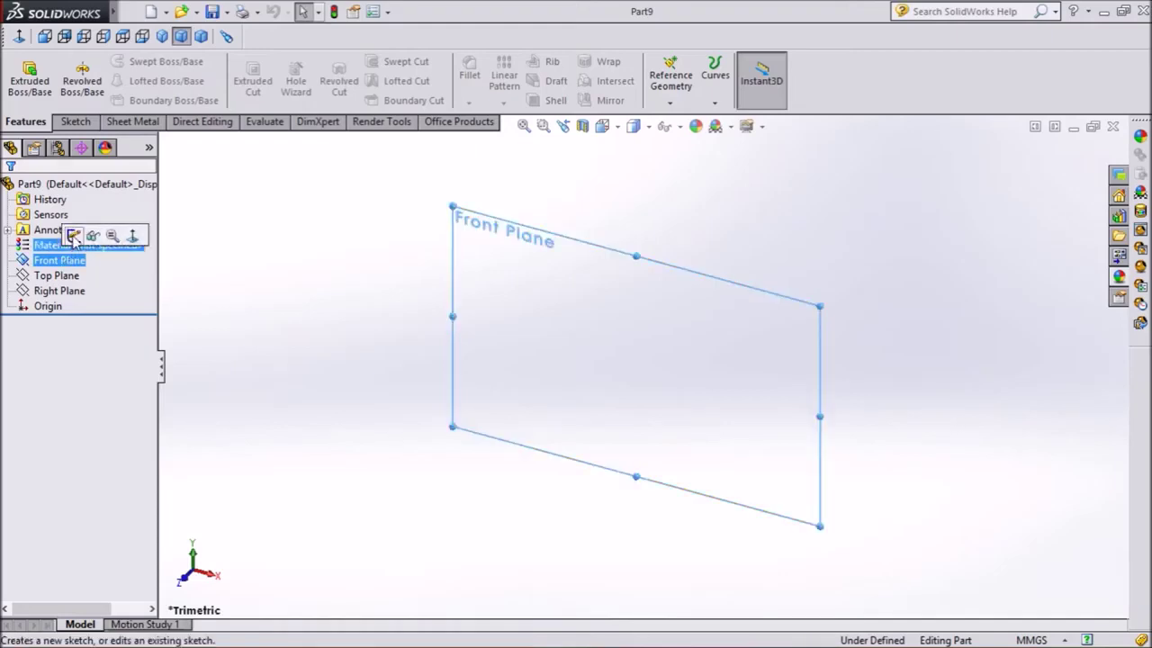
{"action": "left_click", "coordinate": [73, 236]}
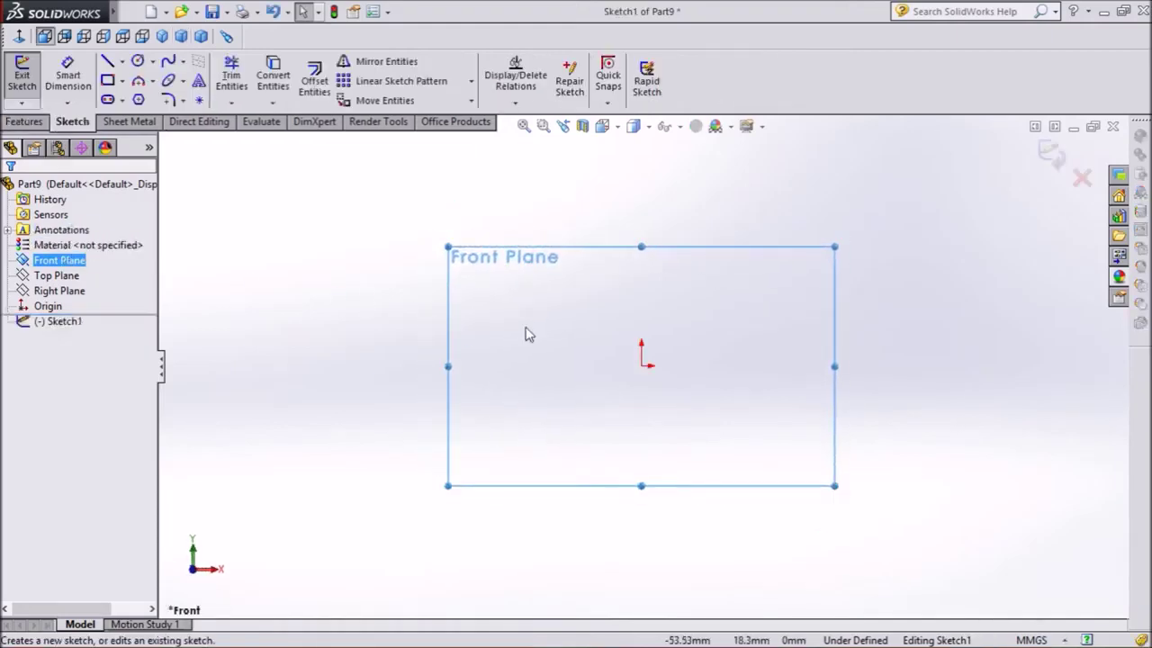
Draw two 6-sided polygons with the Polygon tool, the second below and right of the first.
{"action": "left_click", "coordinate": [138, 99]}
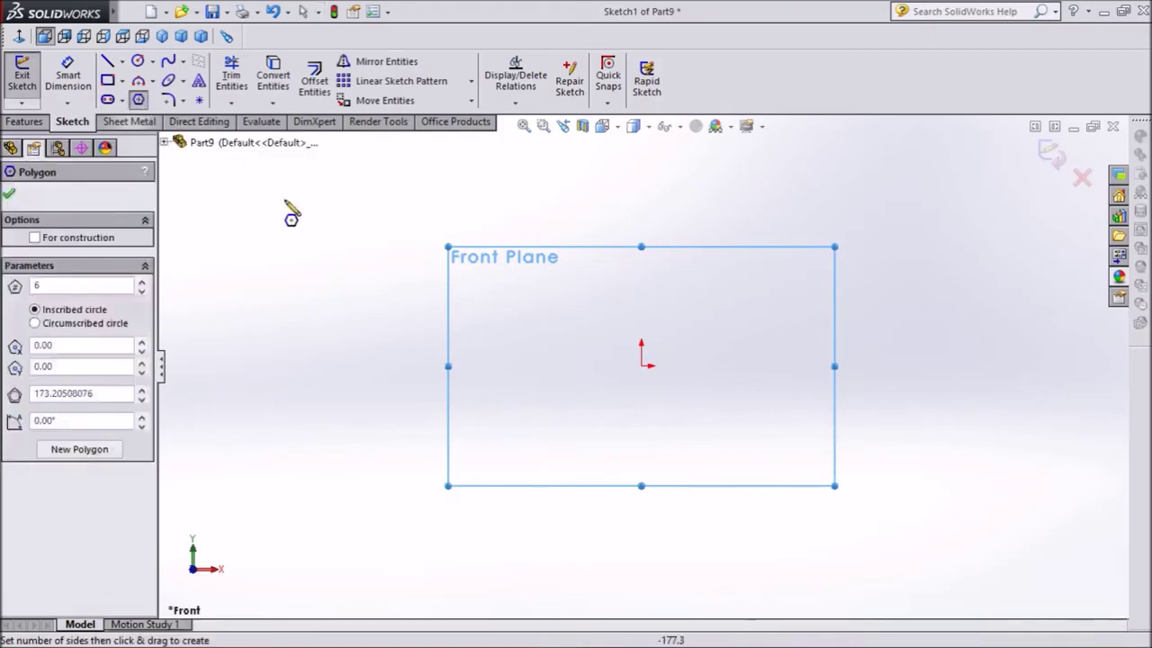
{"action": "mouse_move", "coordinate": [494, 285]}
{"action": "left_mouse_down"}
{"action": "mouse_move", "coordinate": [494, 396]}
{"action": "mouse_move", "coordinate": [507, 395]}
{"action": "mouse_move", "coordinate": [497, 394]}
{"action": "left_mouse_up"}
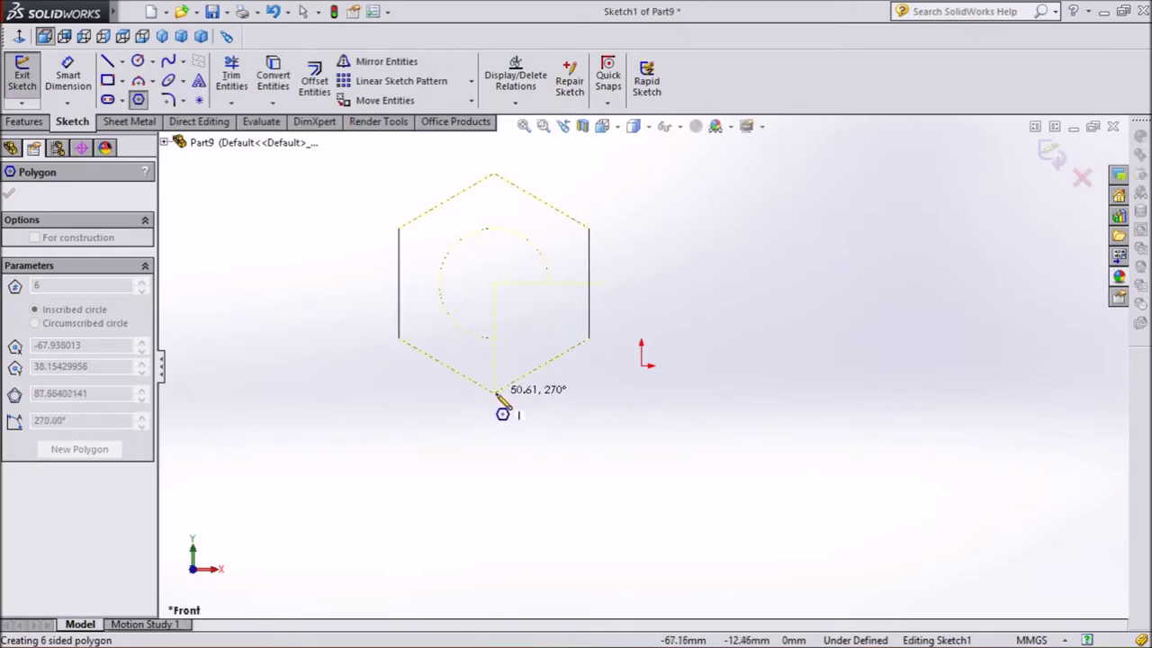
{"action": "left_click_drag", "start_coordinate": [498, 396], "coordinate": [499, 397]}
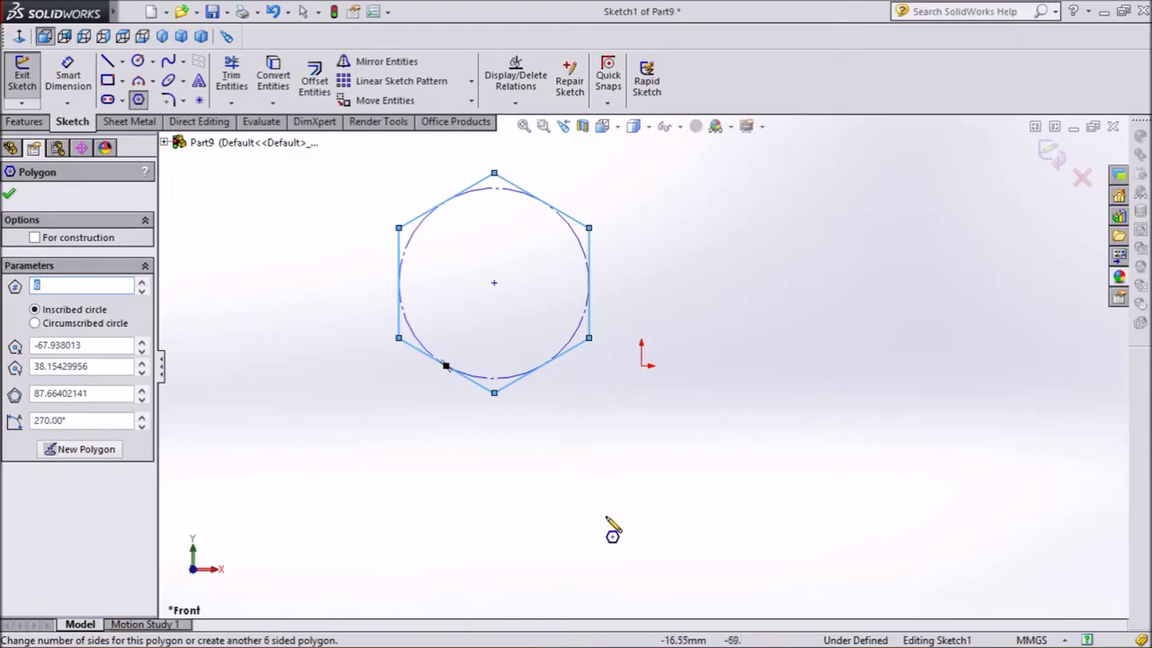
{"action": "mouse_move", "coordinate": [606, 515]}
{"action": "left_mouse_down"}
{"action": "mouse_move", "coordinate": [576, 456]}
{"action": "mouse_move", "coordinate": [606, 409]}
{"action": "left_mouse_up"}
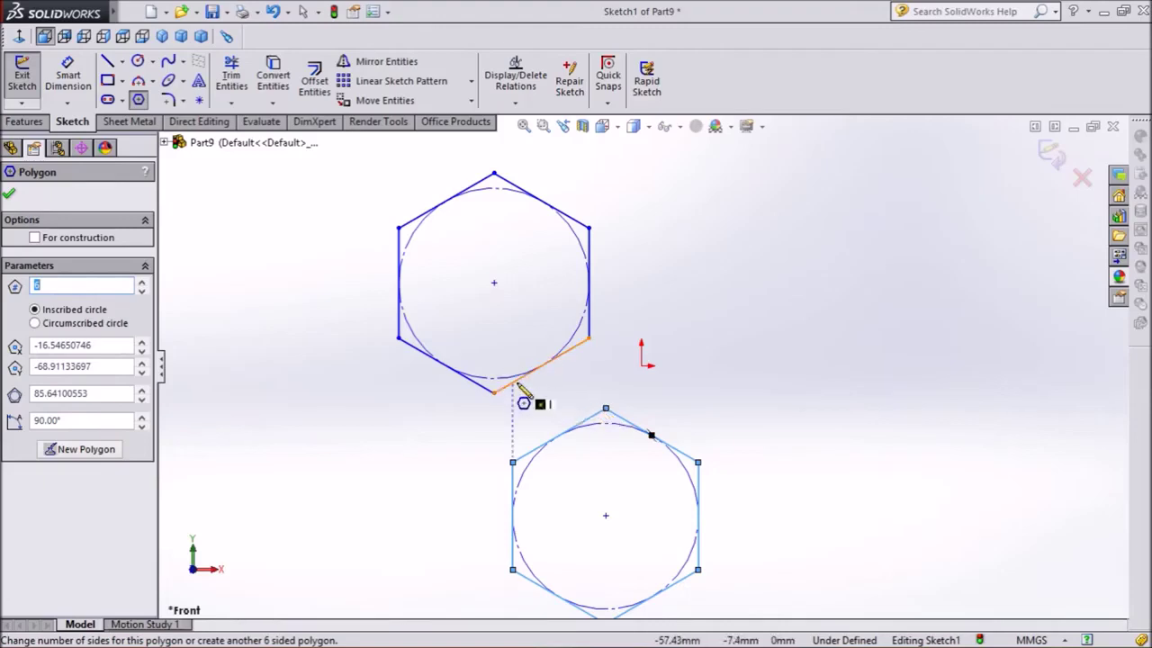
Dimension the upper hexagon's right side and the lower hexagon's left side at 50 mm each.
{"action": "left_click", "coordinate": [67, 72]}
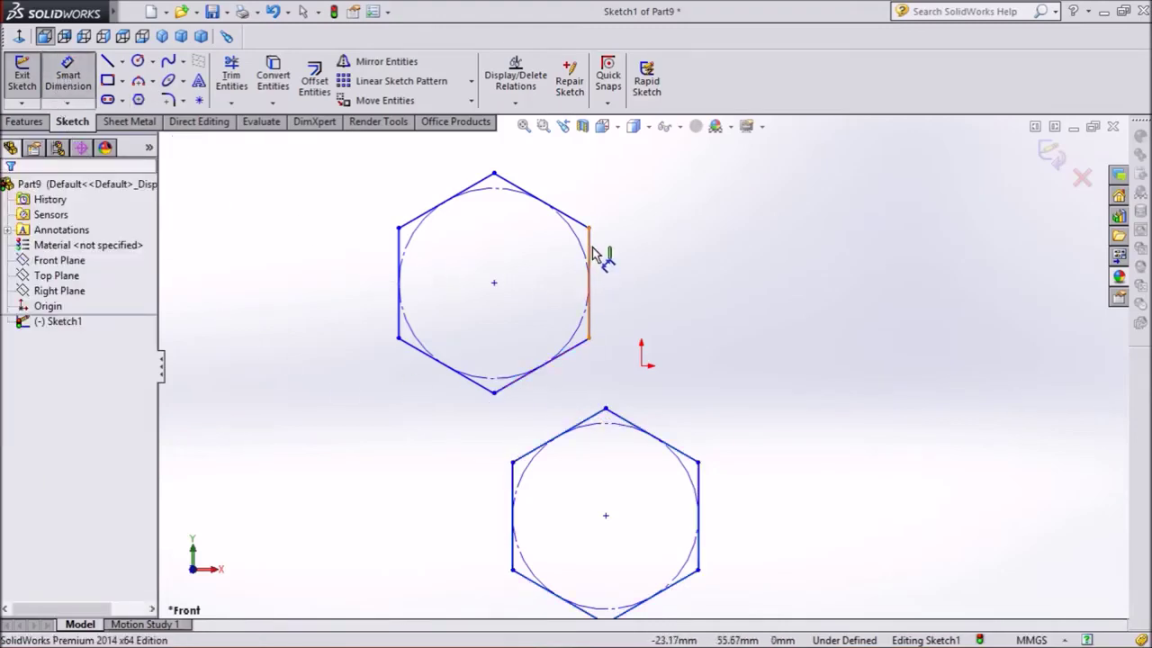
{"action": "left_click", "coordinate": [591, 250]}
{"action": "left_click", "coordinate": [684, 286]}
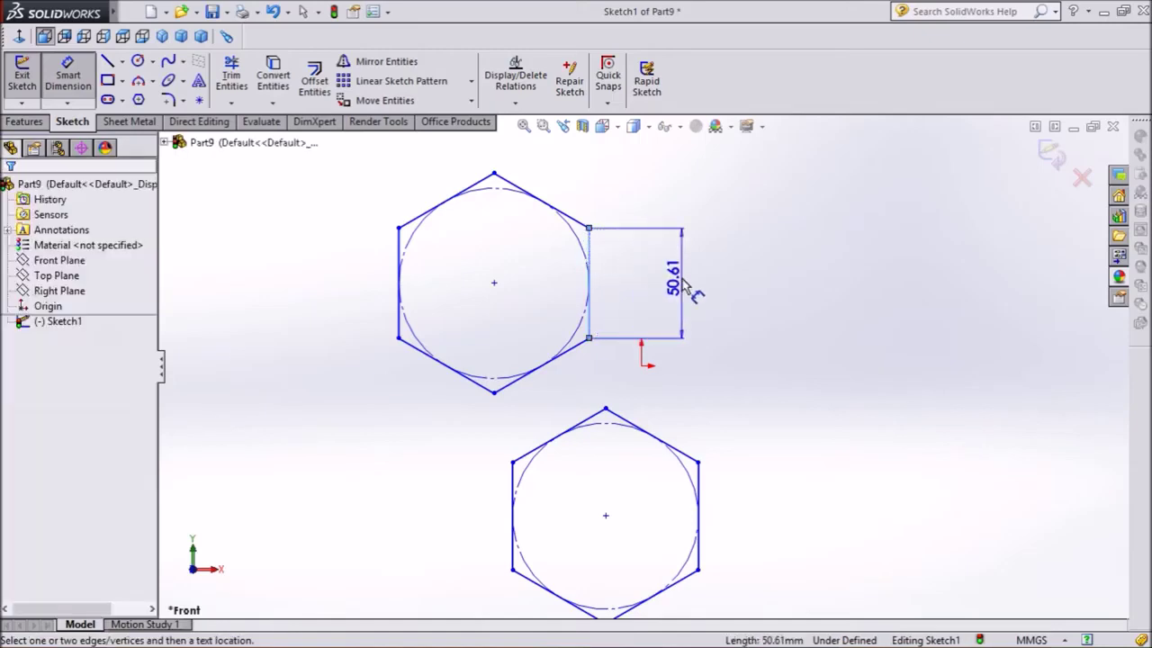
{"action": "type", "text": "50"}
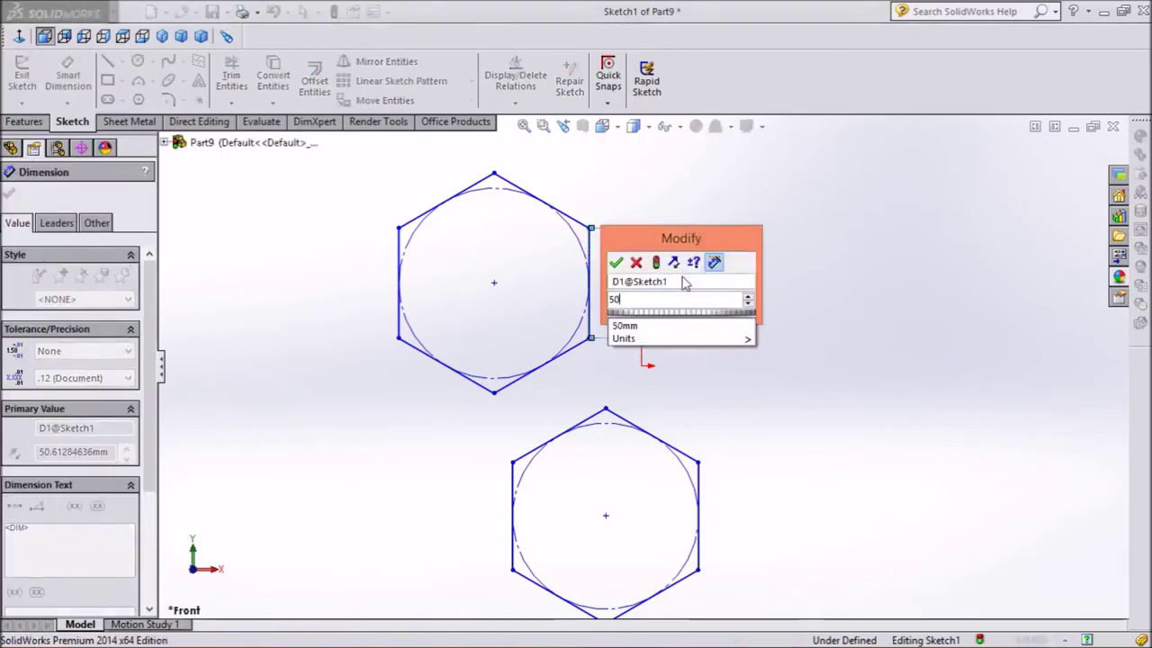
{"action": "left_click", "coordinate": [633, 331]}
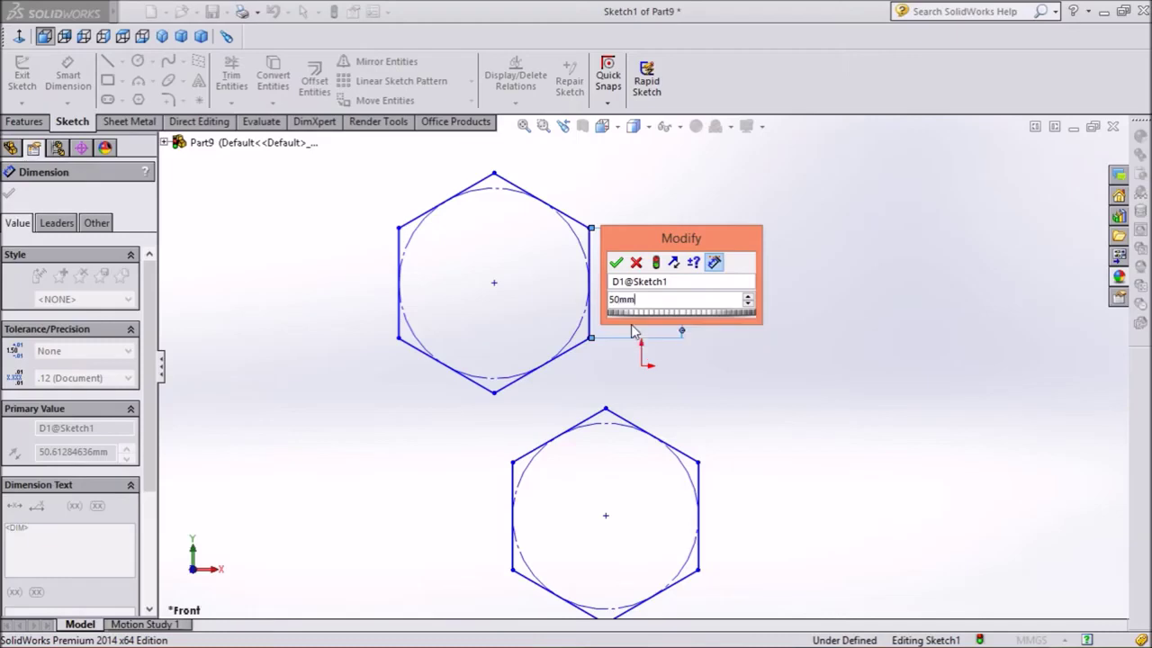
{"action": "left_click", "coordinate": [616, 263]}
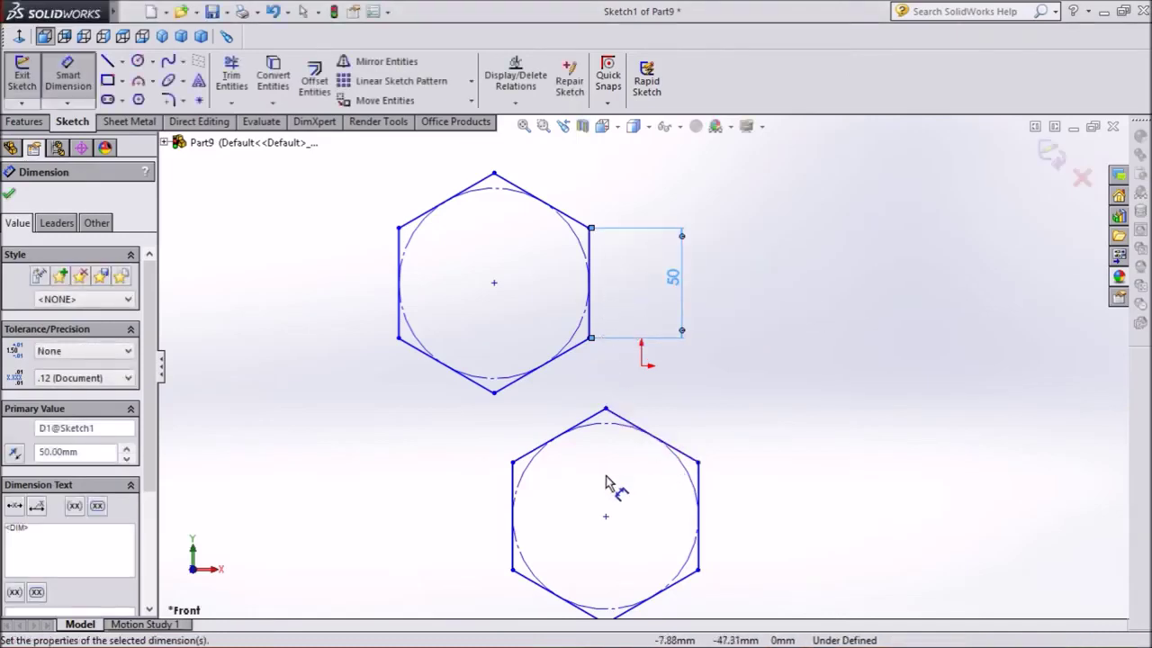
{"action": "left_click", "coordinate": [513, 509]}
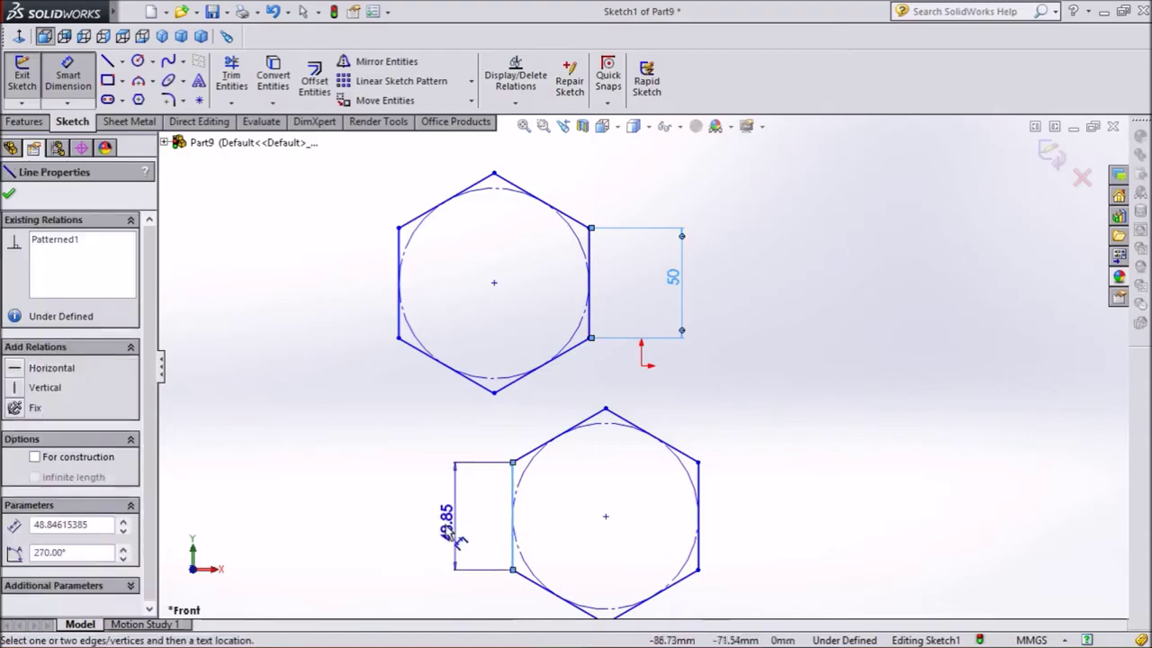
{"action": "left_click", "coordinate": [402, 524]}
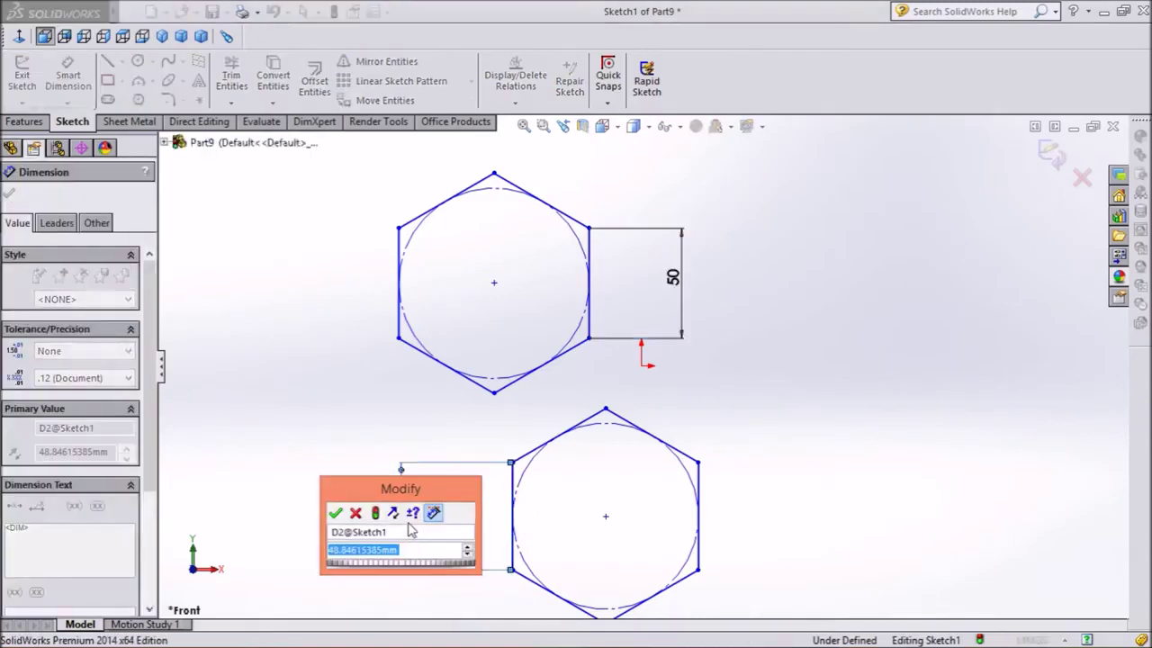
{"action": "type", "text": "50"}
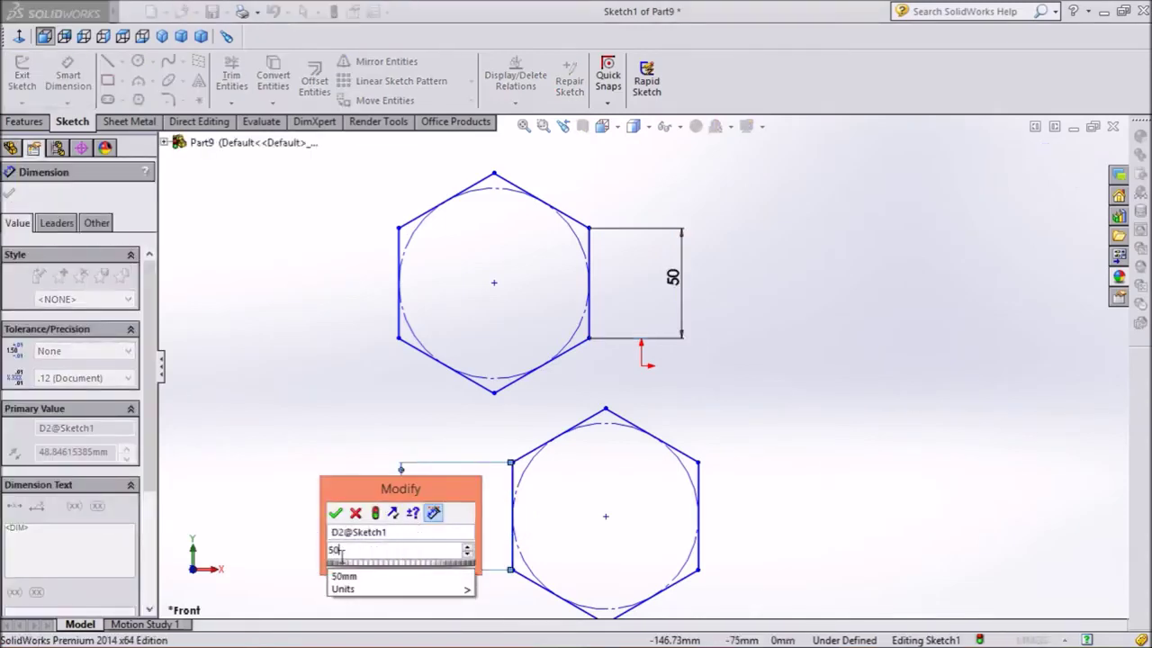
{"action": "left_click", "coordinate": [356, 579]}
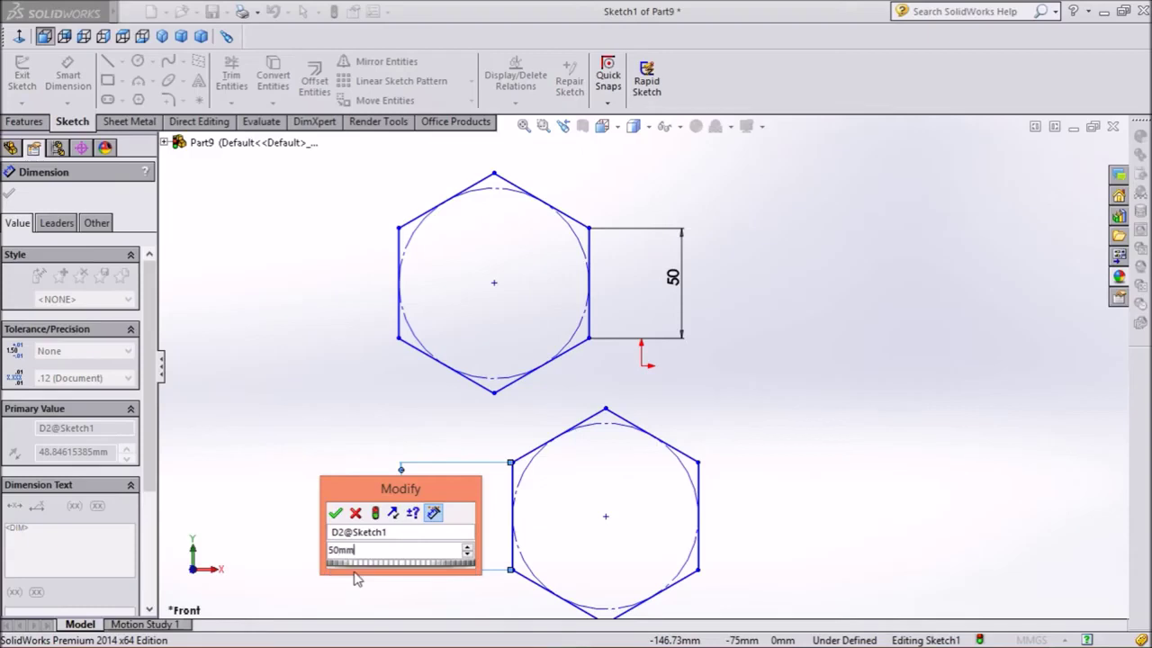
{"action": "left_click", "coordinate": [335, 514]}
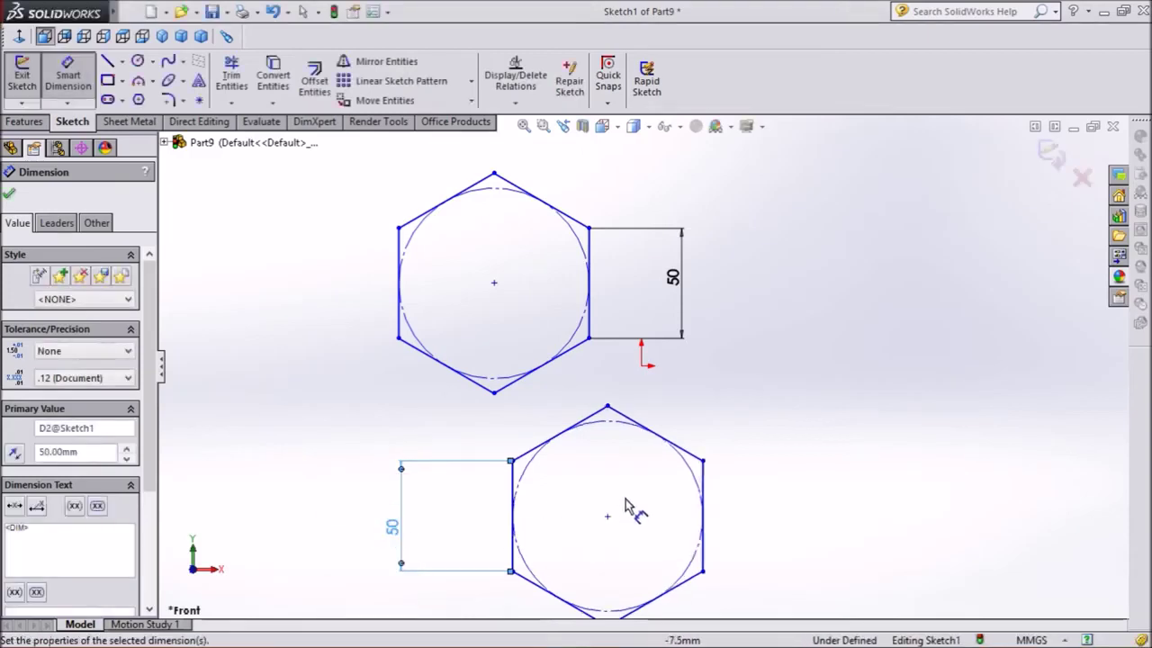
Set a 20 mm vertical gap between the two hexagons.
{"action": "left_click", "coordinate": [590, 339]}
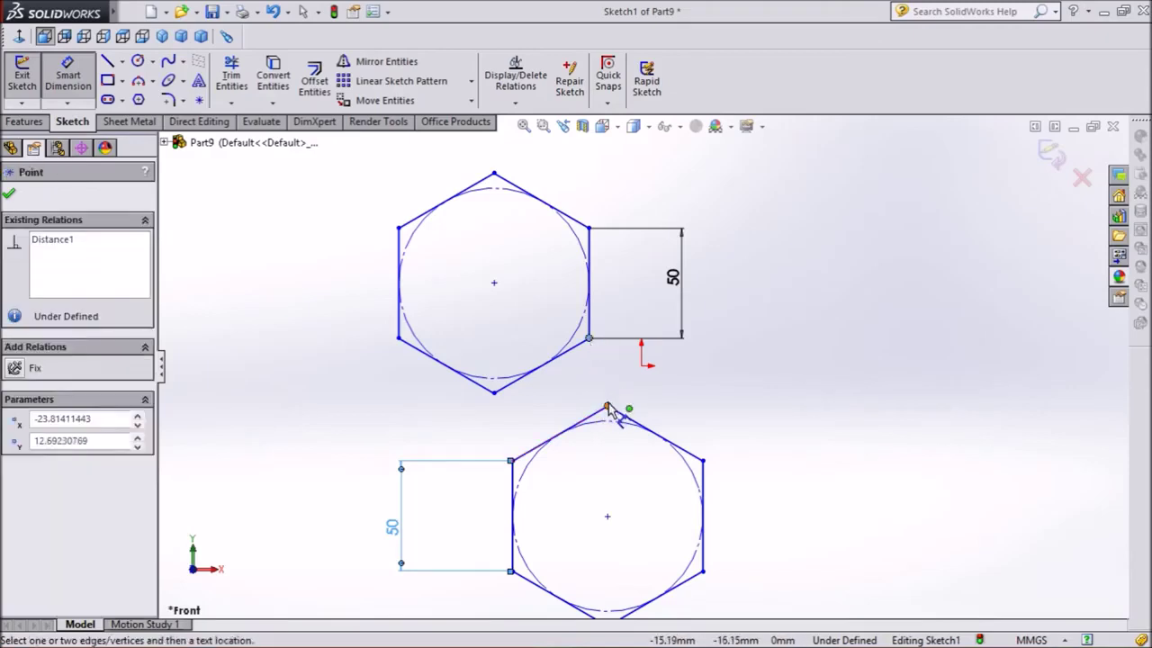
{"action": "left_click", "coordinate": [607, 407]}
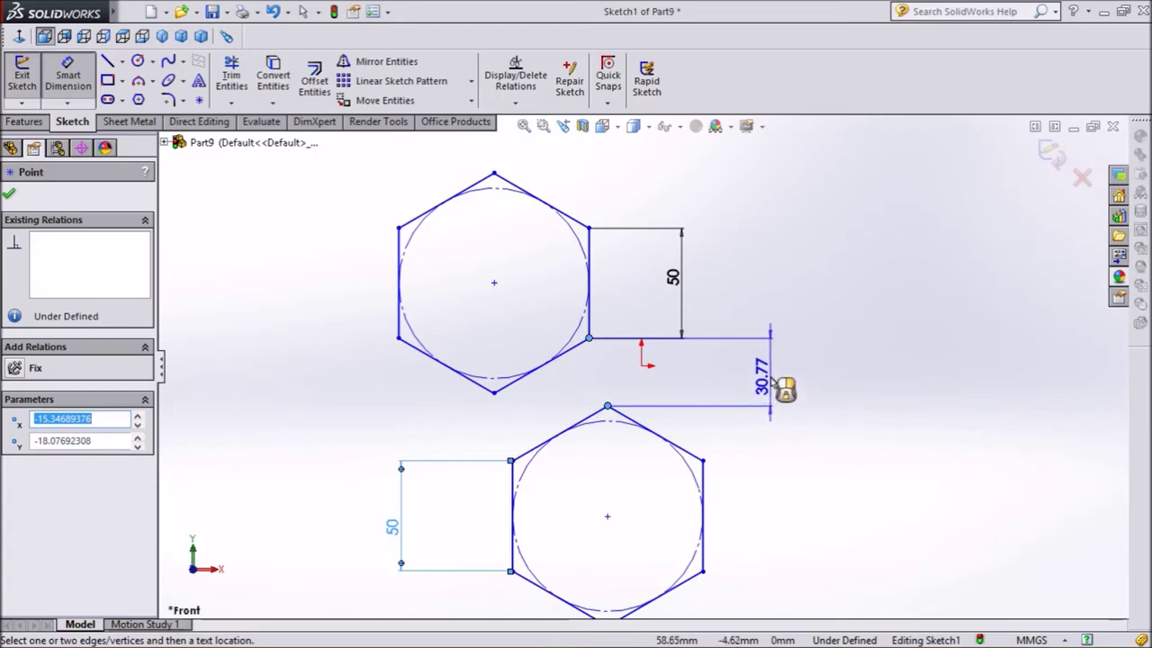
{"action": "left_click", "coordinate": [771, 376]}
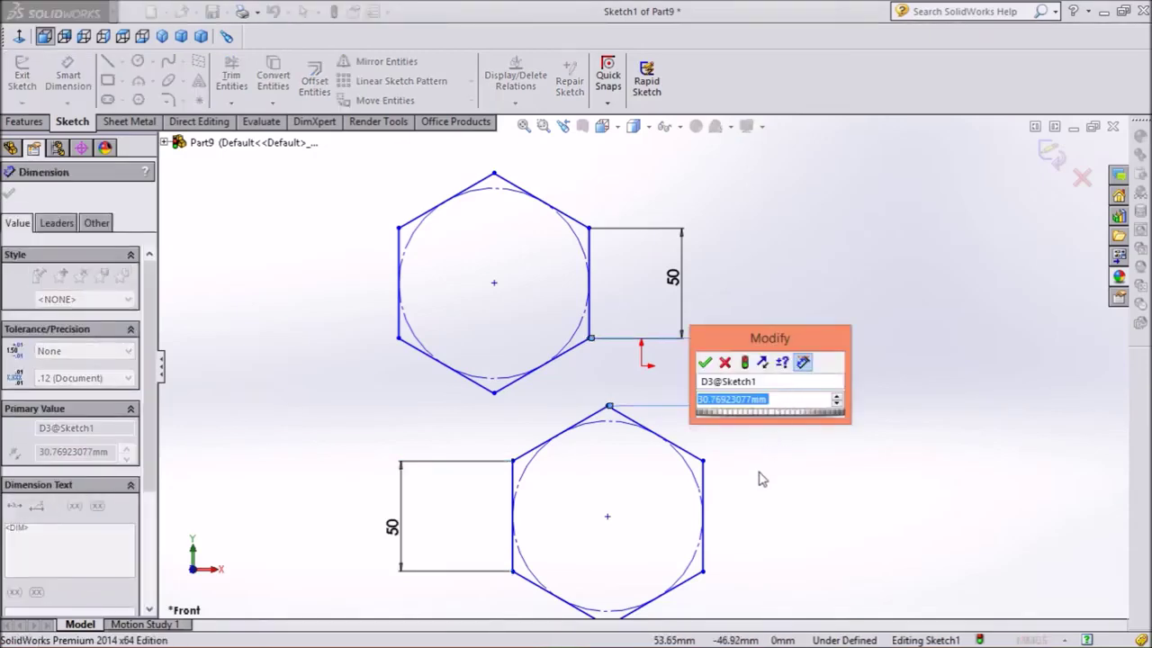
{"action": "type", "text": "20"}
{"action": "left_click", "coordinate": [722, 427]}
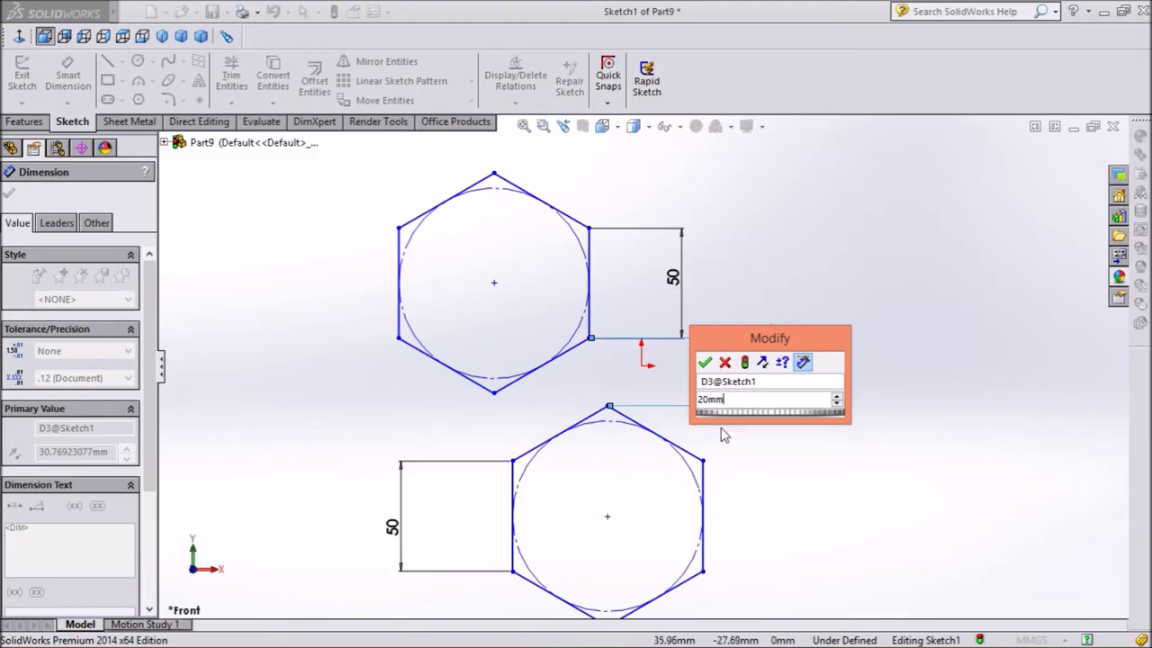
{"action": "left_click", "coordinate": [706, 363]}
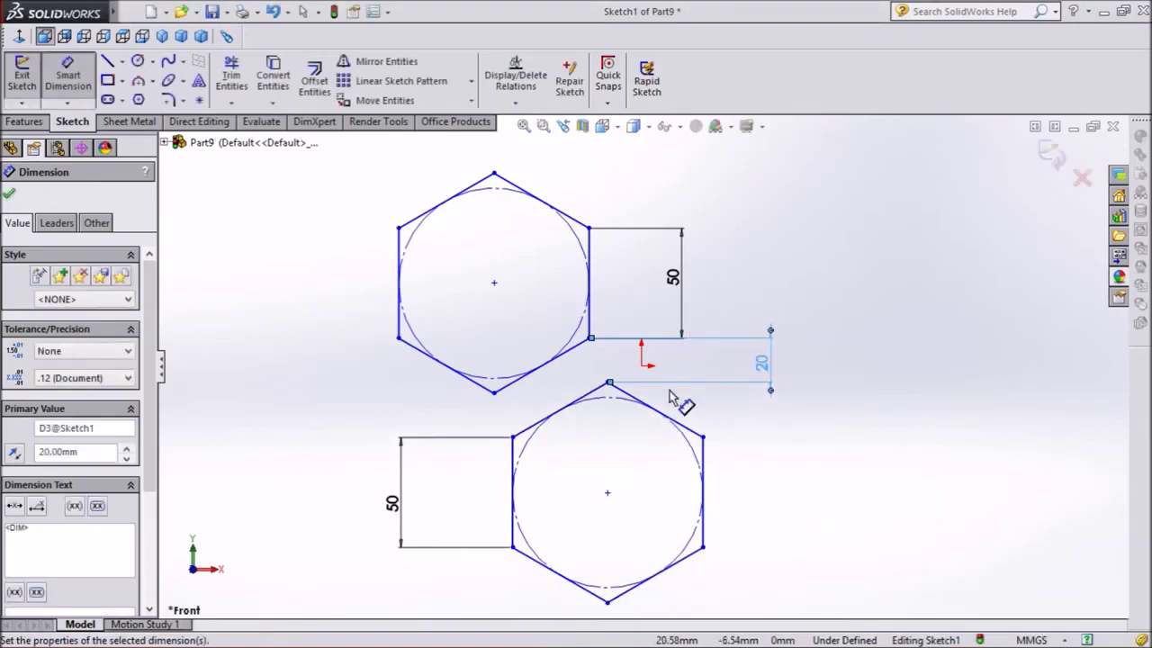
Dimension the horizontal offset between the two hexagons at 10 mm.
{"action": "left_click", "coordinate": [495, 394]}
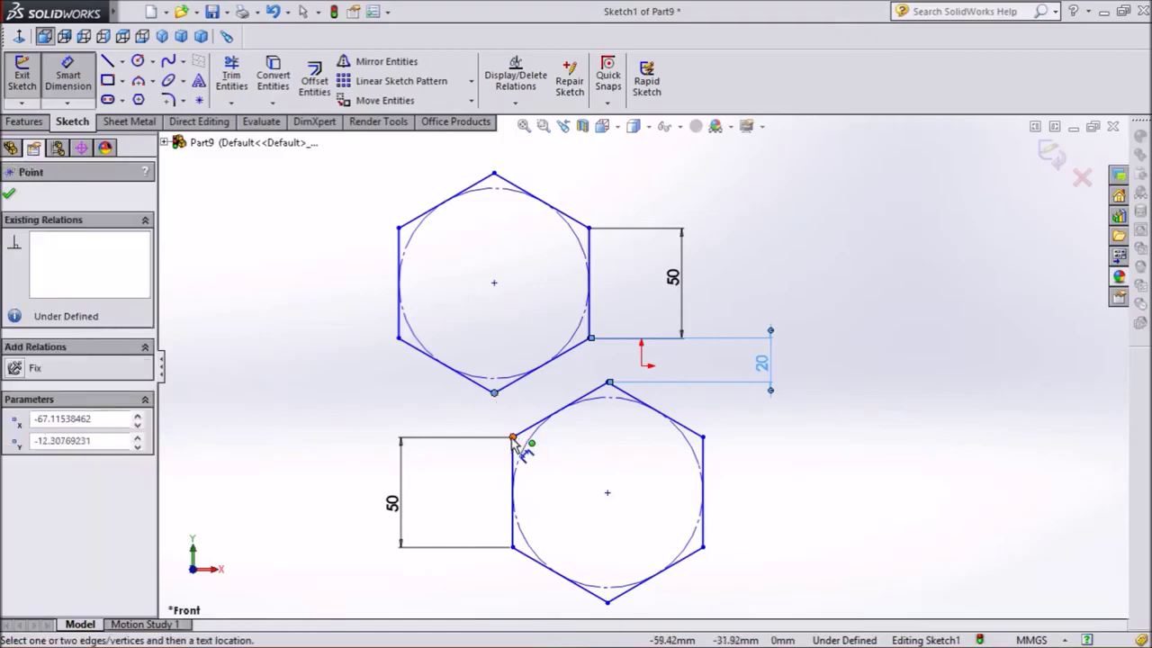
{"action": "left_click", "coordinate": [513, 439]}
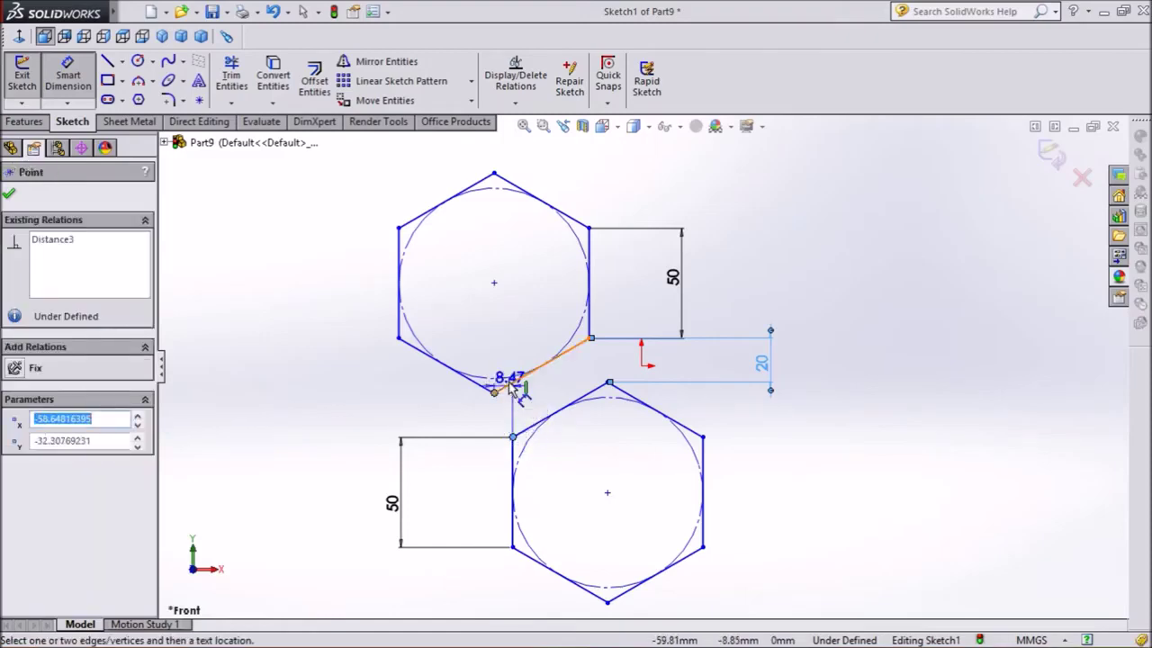
{"action": "left_click", "coordinate": [509, 313]}
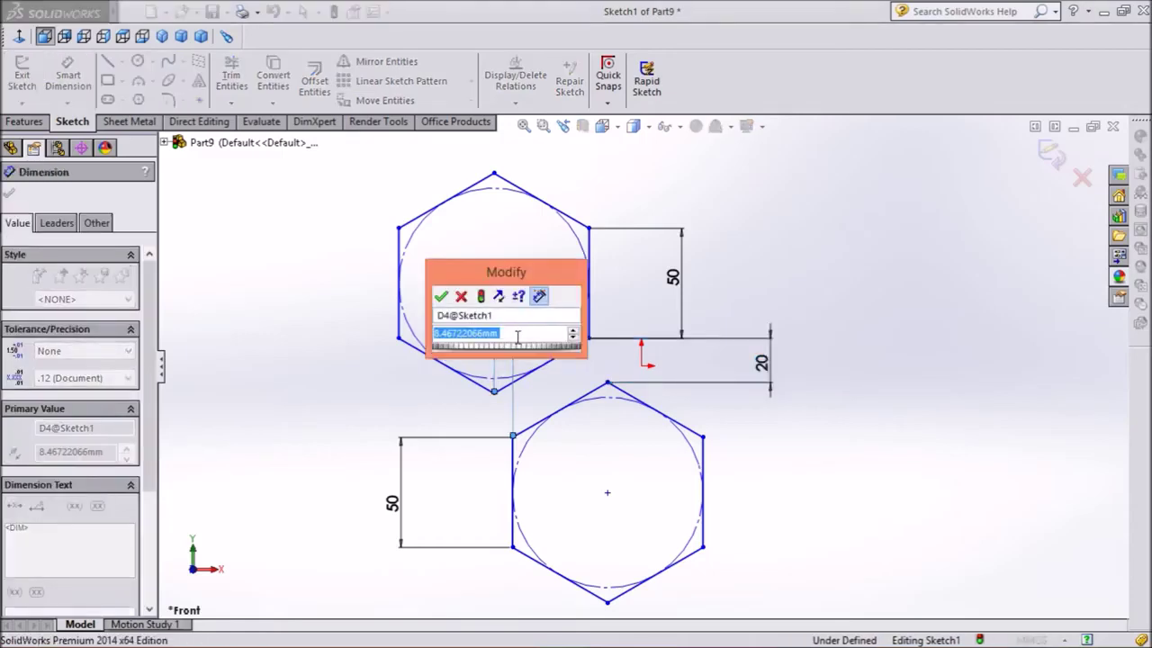
{"action": "type", "text": "10"}
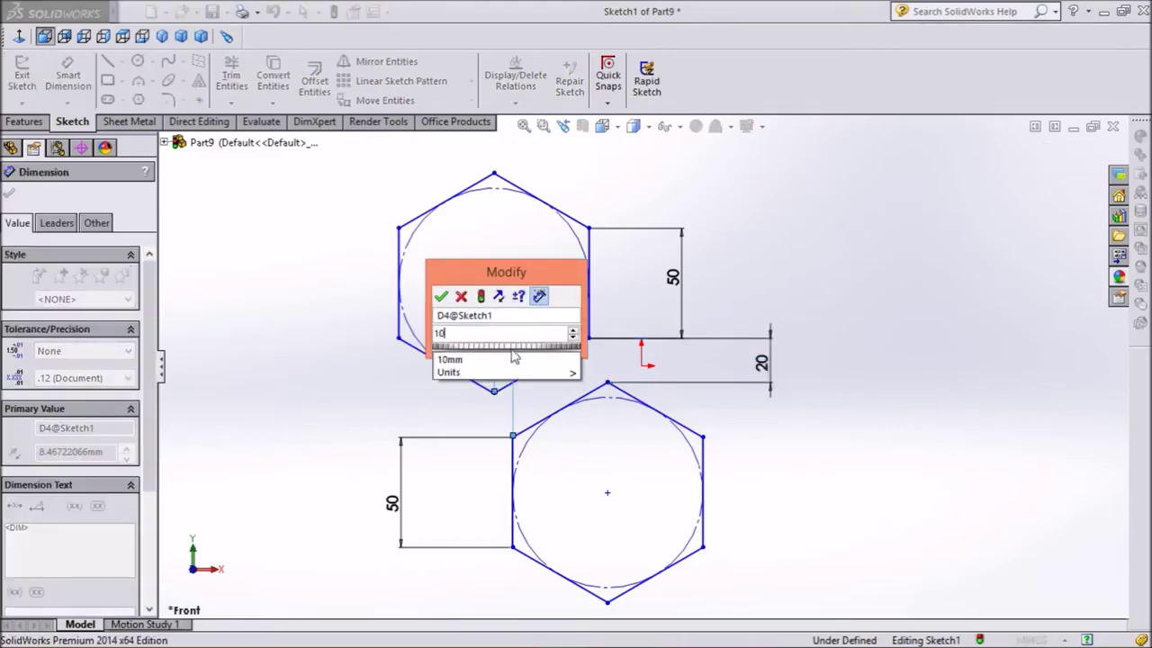
{"action": "left_click", "coordinate": [490, 360]}
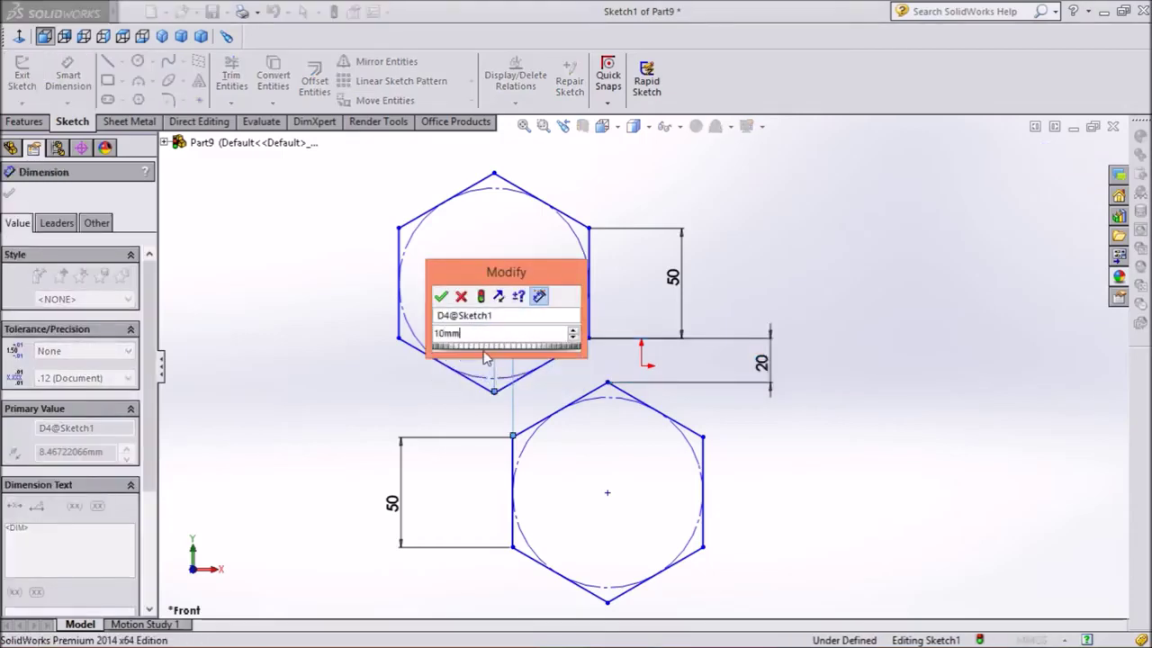
{"action": "left_click", "coordinate": [441, 296]}
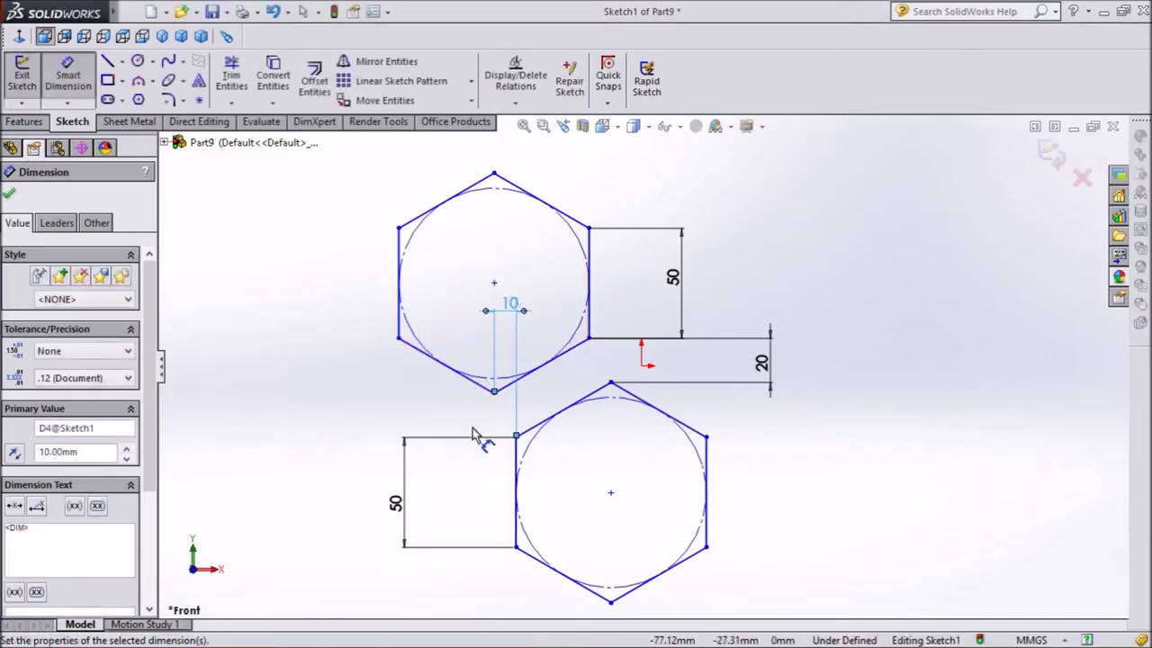
{"action": "left_click", "coordinate": [9, 196]}
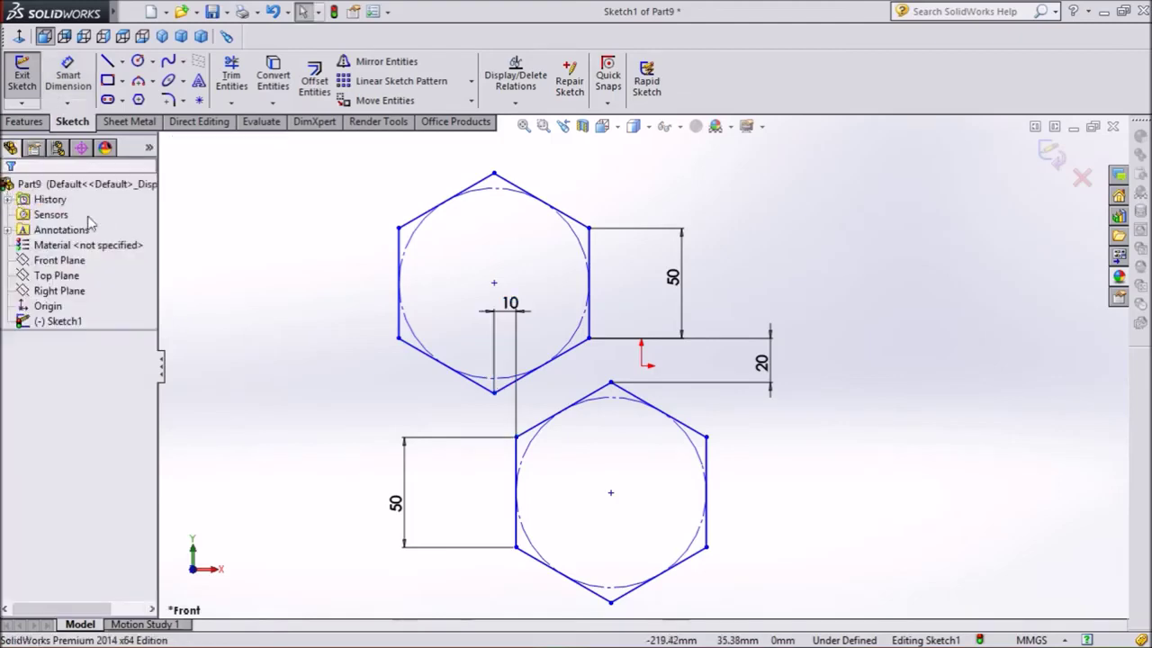
Delete the construction circles inside both hexagons.
{"action": "left_click", "coordinate": [410, 331]}
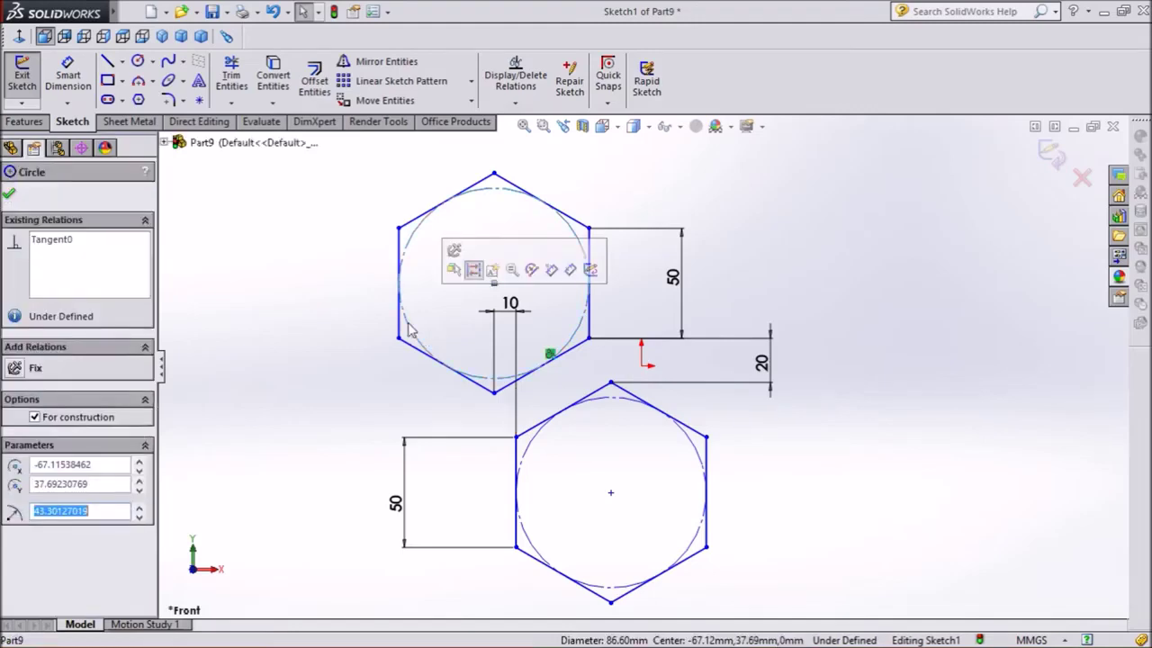
{"action": "right_click", "coordinate": [409, 331]}
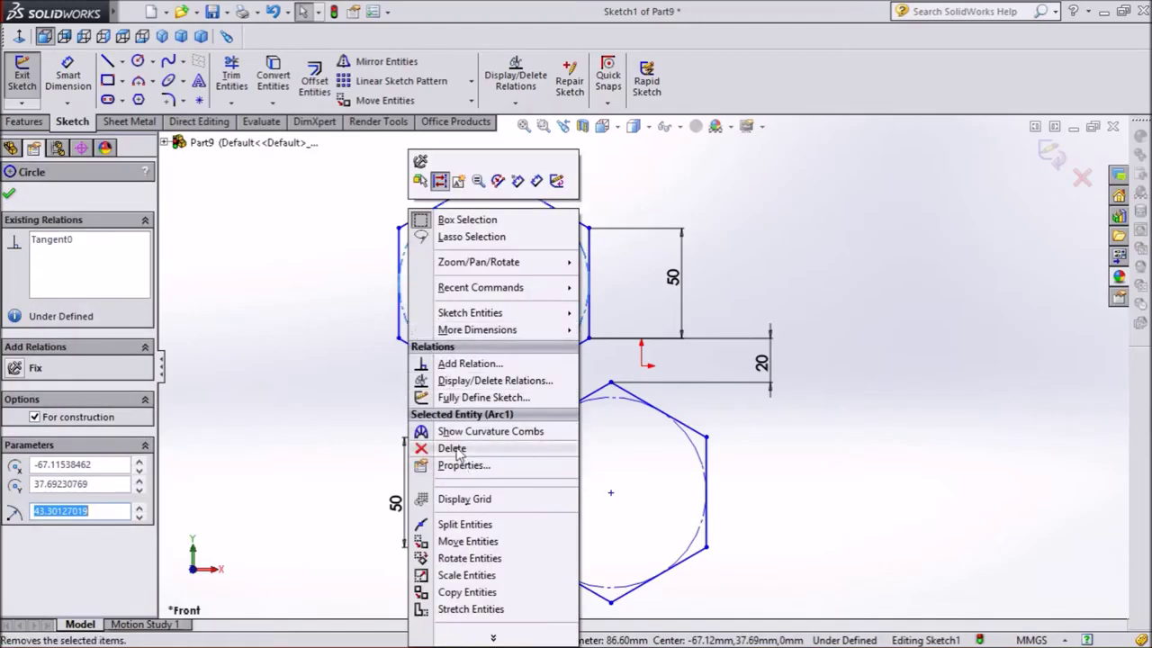
{"action": "left_click", "coordinate": [458, 449]}
{"action": "left_click", "coordinate": [529, 450]}
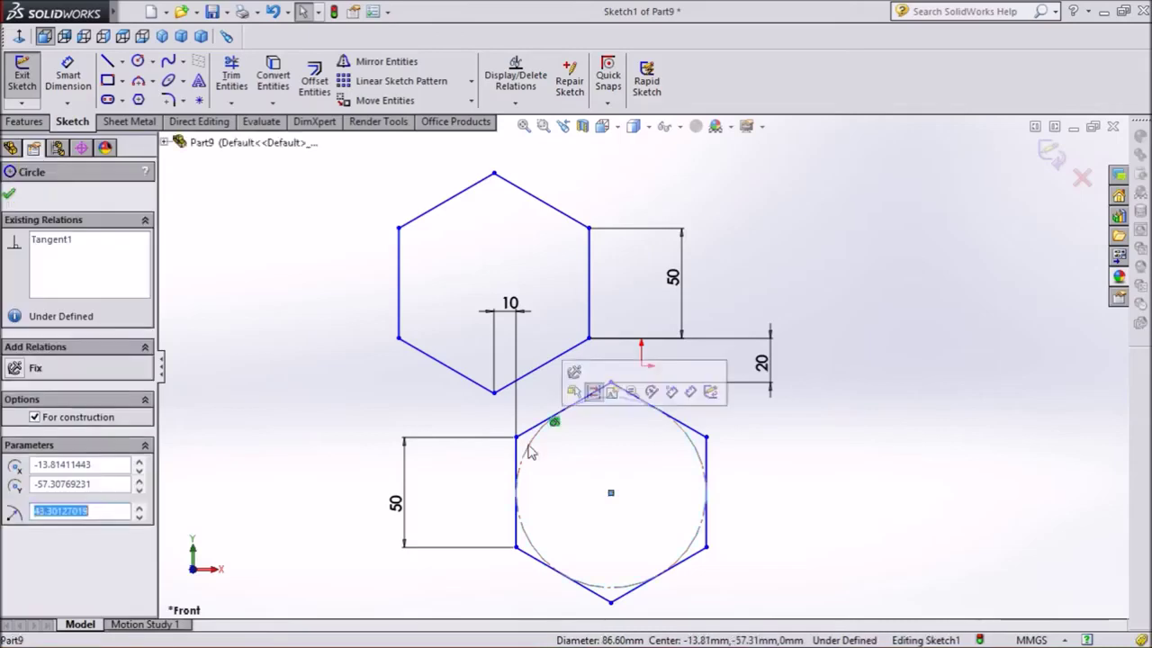
{"action": "right_click", "coordinate": [529, 450]}
{"action": "left_click", "coordinate": [563, 450]}
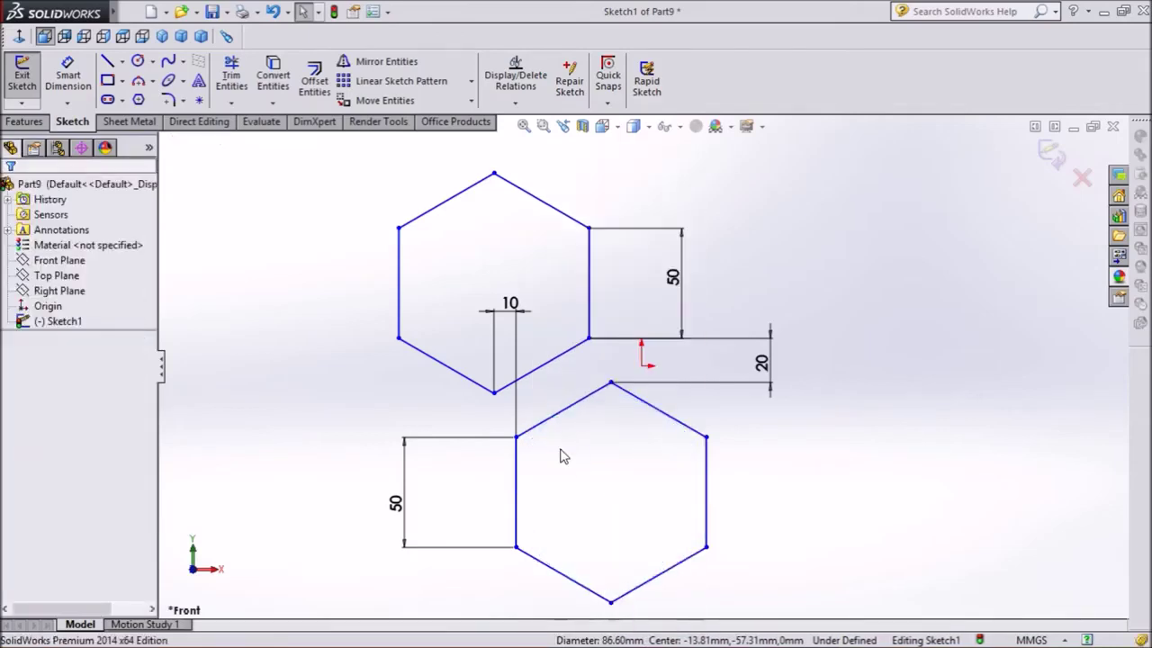
{"action": "scroll", "coordinate": [522, 387], "scroll_direction": "up", "scroll_amount": 2}
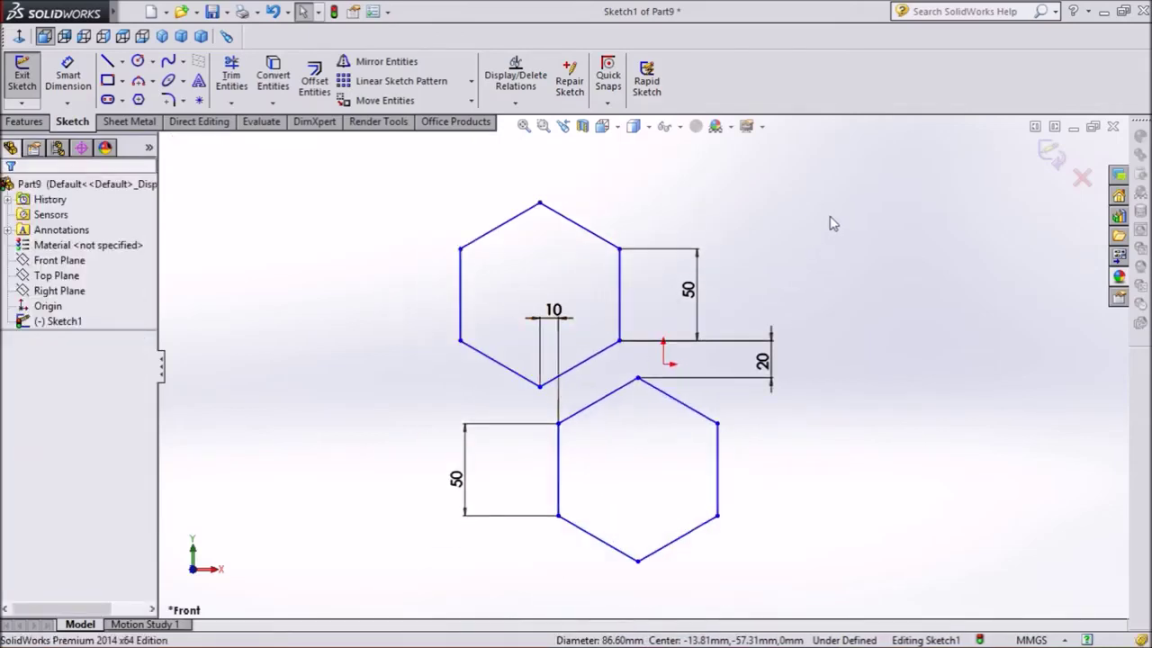
Select both hexagons with their dimensions and start a Linear Sketch Pattern.
{"action": "left_click_drag", "start_coordinate": [840, 179], "coordinate": [389, 588]}
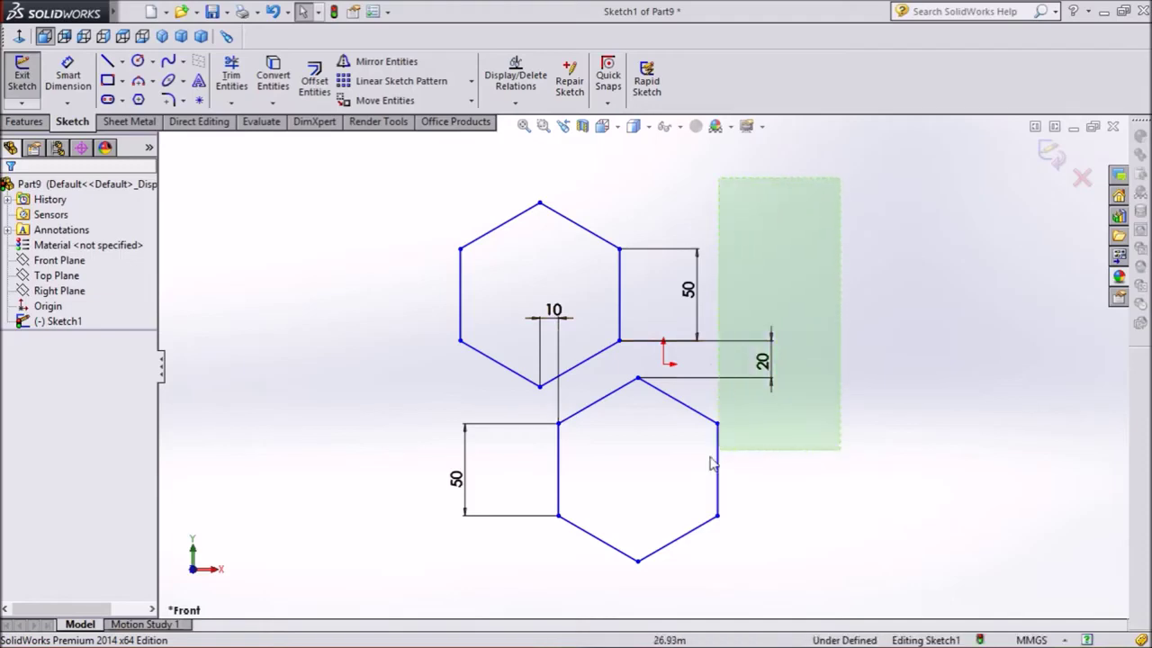
{"action": "left_click_drag", "start_coordinate": [388, 594], "coordinate": [387, 596]}
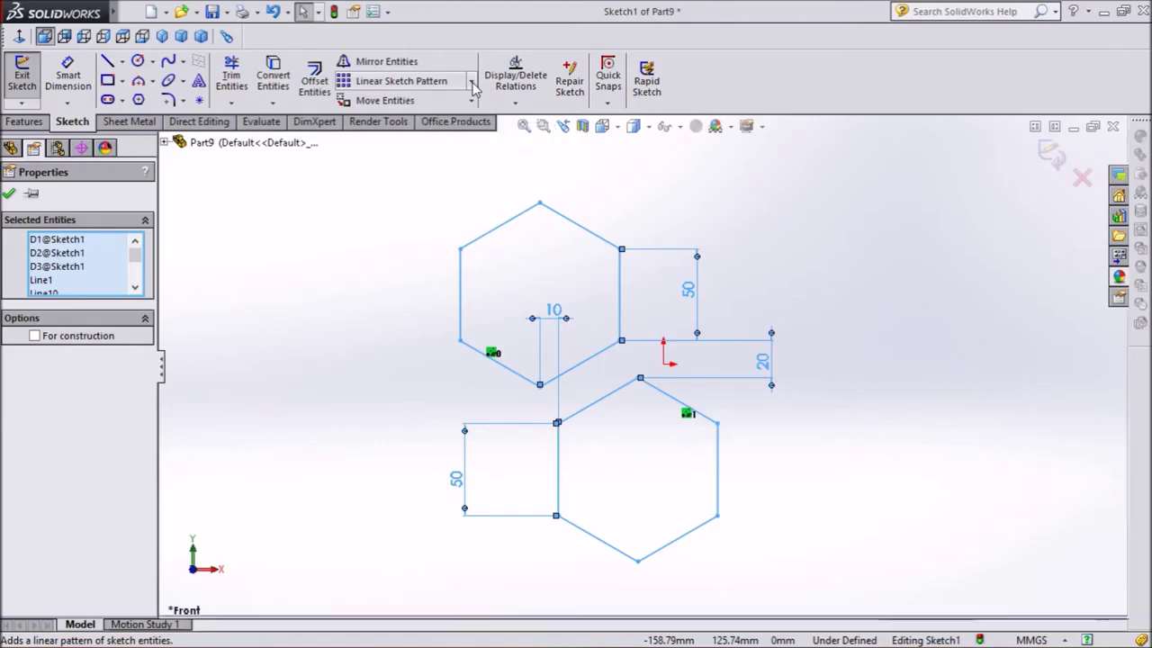
{"action": "left_click", "coordinate": [471, 83]}
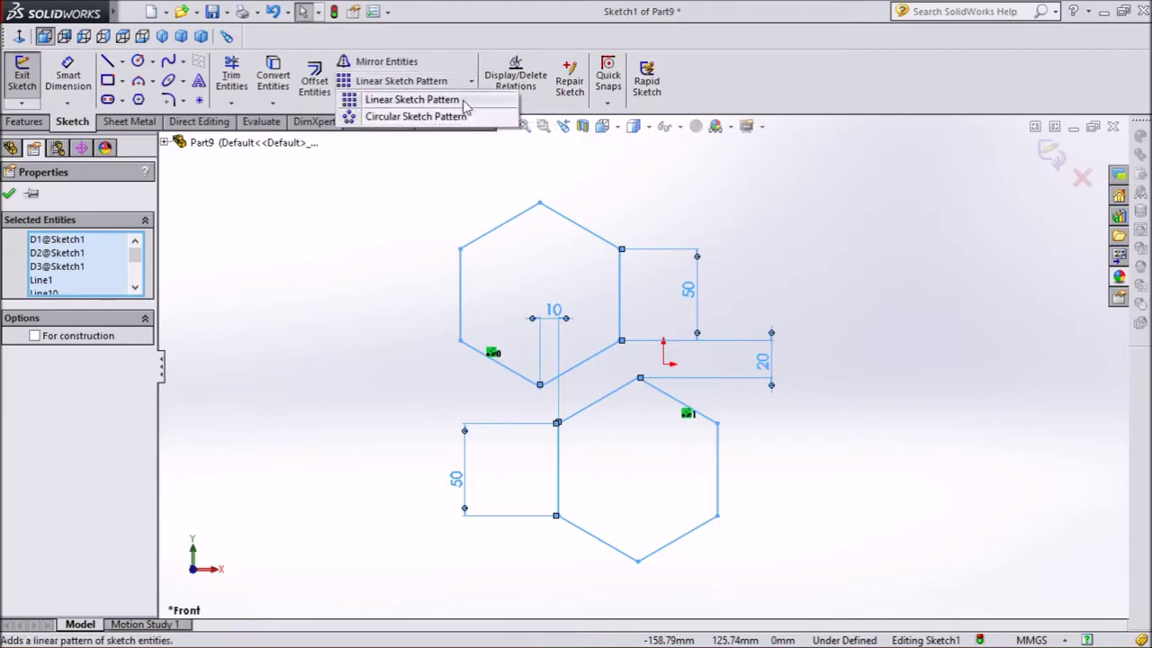
{"action": "left_click", "coordinate": [460, 101]}
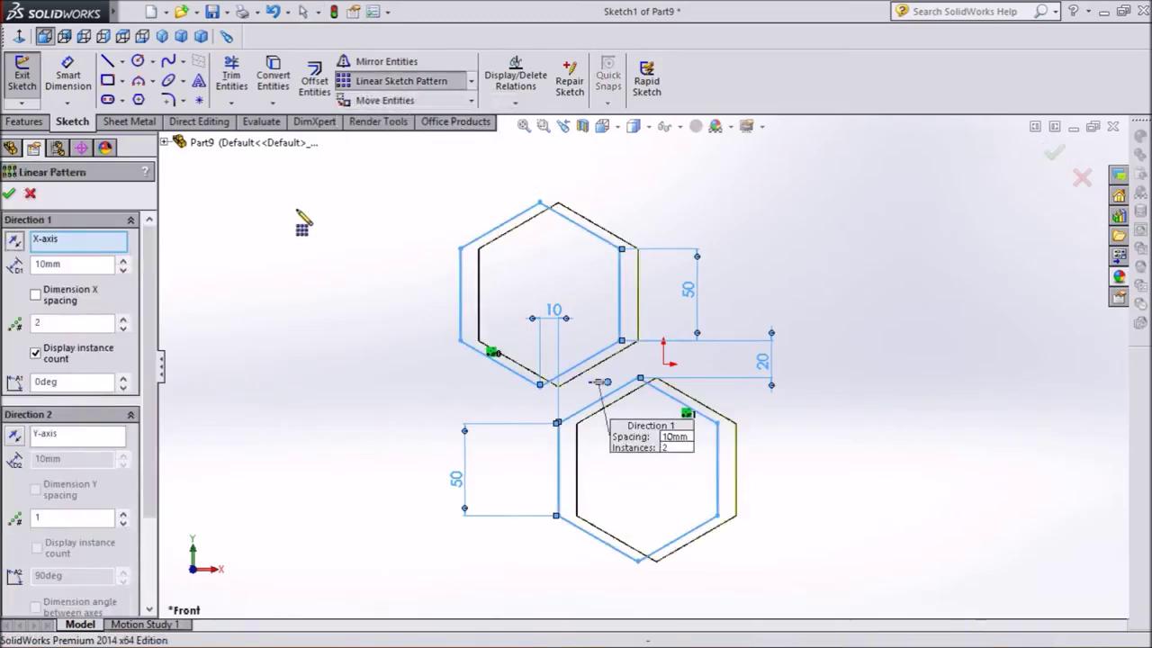
Increase the X-axis pattern spacing to 110 mm.
{"action": "left_click", "coordinate": [123, 261]}
{"action": "left_click", "coordinate": [123, 261]}
{"action": "left_click", "coordinate": [124, 261]}
{"action": "left_click", "coordinate": [123, 261]}
{"action": "left_click", "coordinate": [123, 261]}
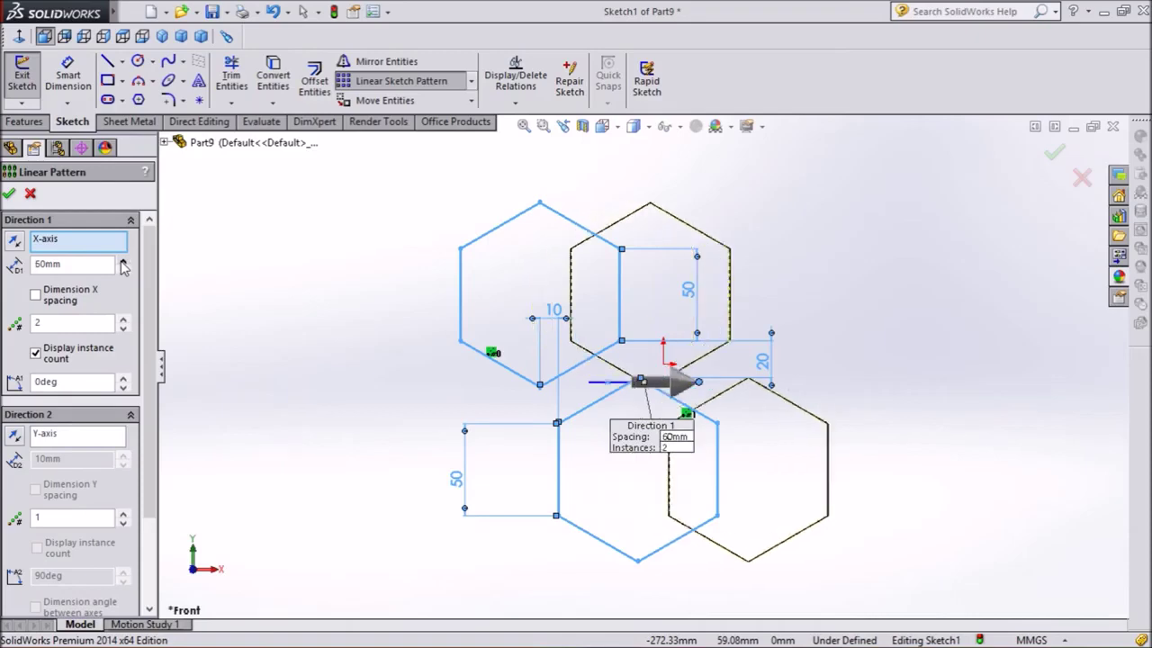
{"action": "left_click", "coordinate": [123, 261]}
{"action": "left_click", "coordinate": [123, 261]}
{"action": "left_click", "coordinate": [123, 261]}
{"action": "left_click", "coordinate": [123, 261]}
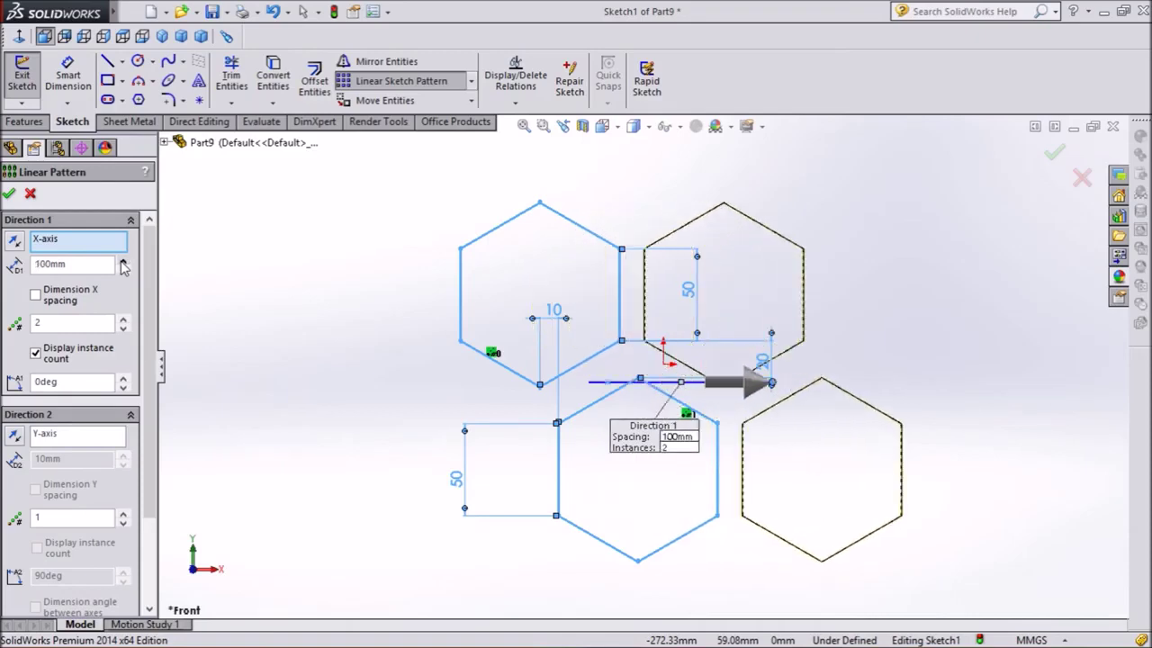
{"action": "left_click", "coordinate": [124, 261]}
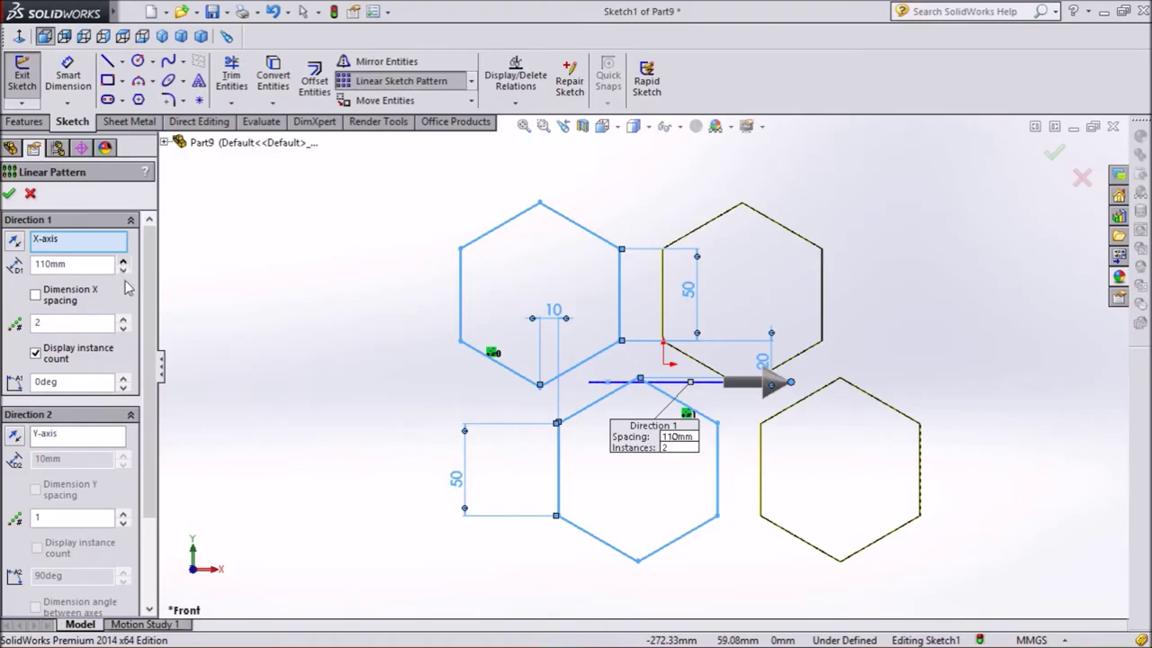
Raise the X-axis pattern to 7 instances.
{"action": "left_click", "coordinate": [123, 319]}
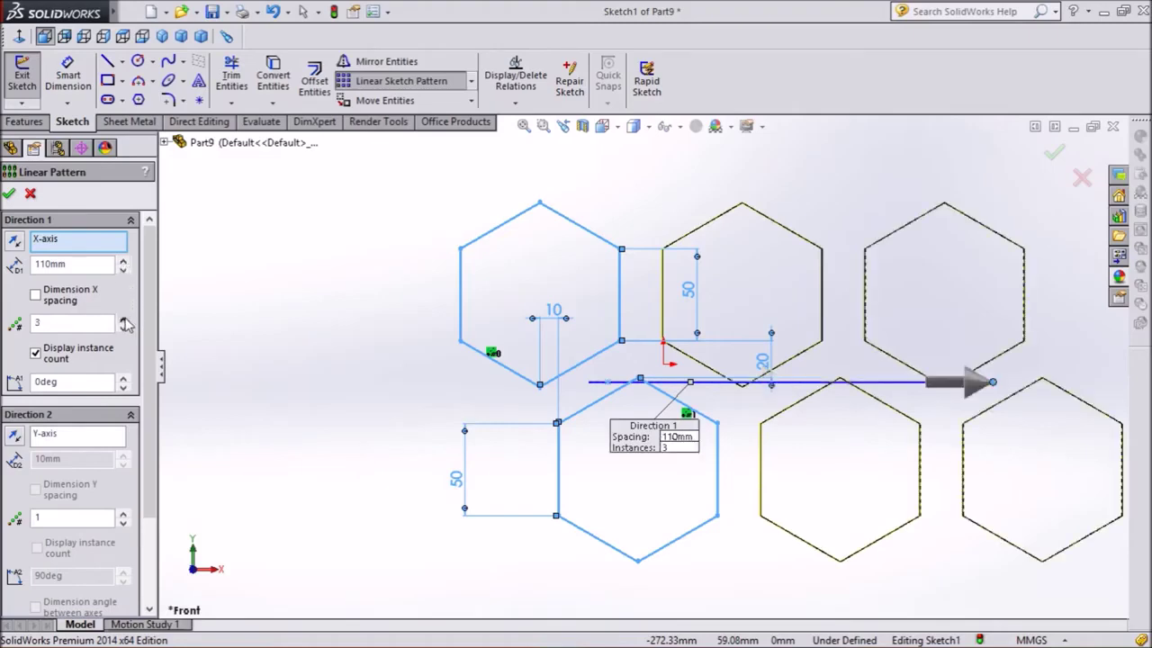
{"action": "scroll", "coordinate": [127, 324], "scroll_direction": "down", "scroll_amount": 3}
{"action": "scroll", "coordinate": [127, 324], "scroll_direction": "up", "scroll_amount": 3}
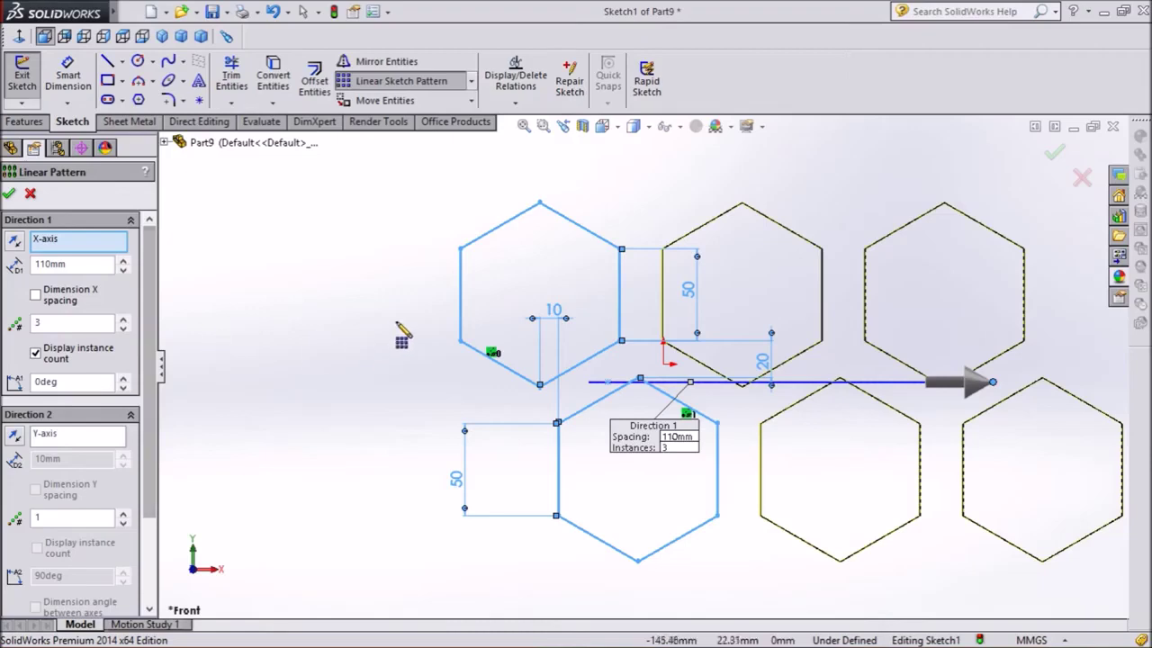
{"action": "scroll", "coordinate": [378, 319], "scroll_direction": "up", "scroll_amount": 2}
{"action": "scroll", "coordinate": [377, 318], "scroll_direction": "up", "scroll_amount": 3}
{"action": "scroll", "coordinate": [954, 374], "scroll_direction": "down", "scroll_amount": 1}
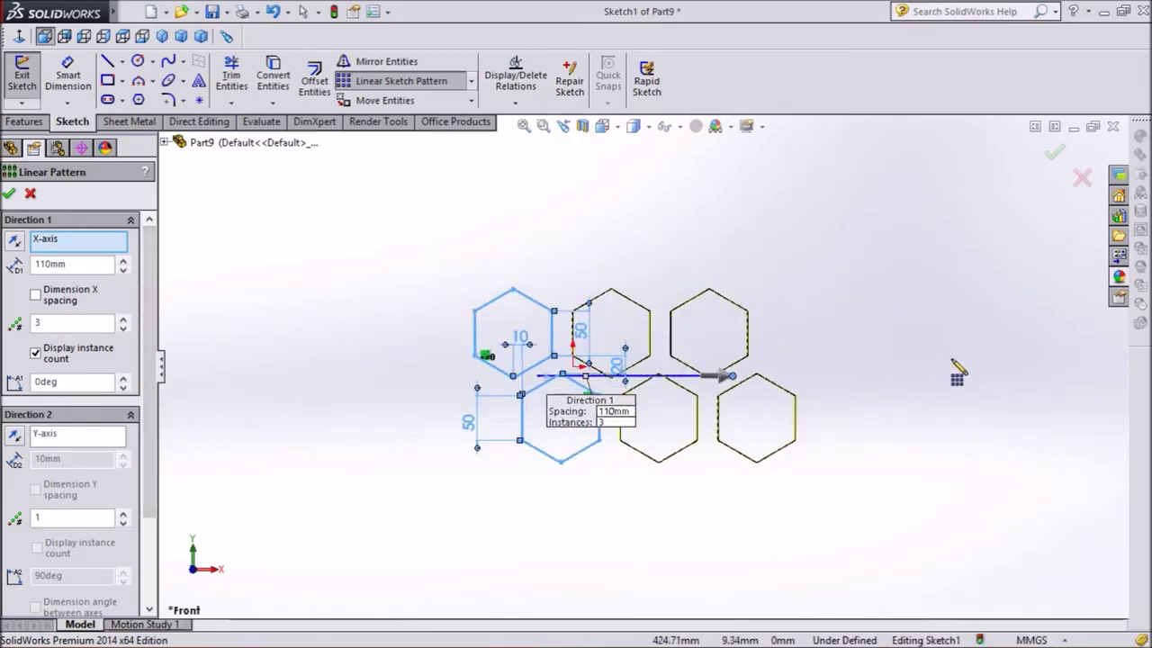
{"action": "right_click", "coordinate": [952, 361]}
{"action": "scroll", "coordinate": [945, 365], "scroll_direction": "down", "scroll_amount": 2}
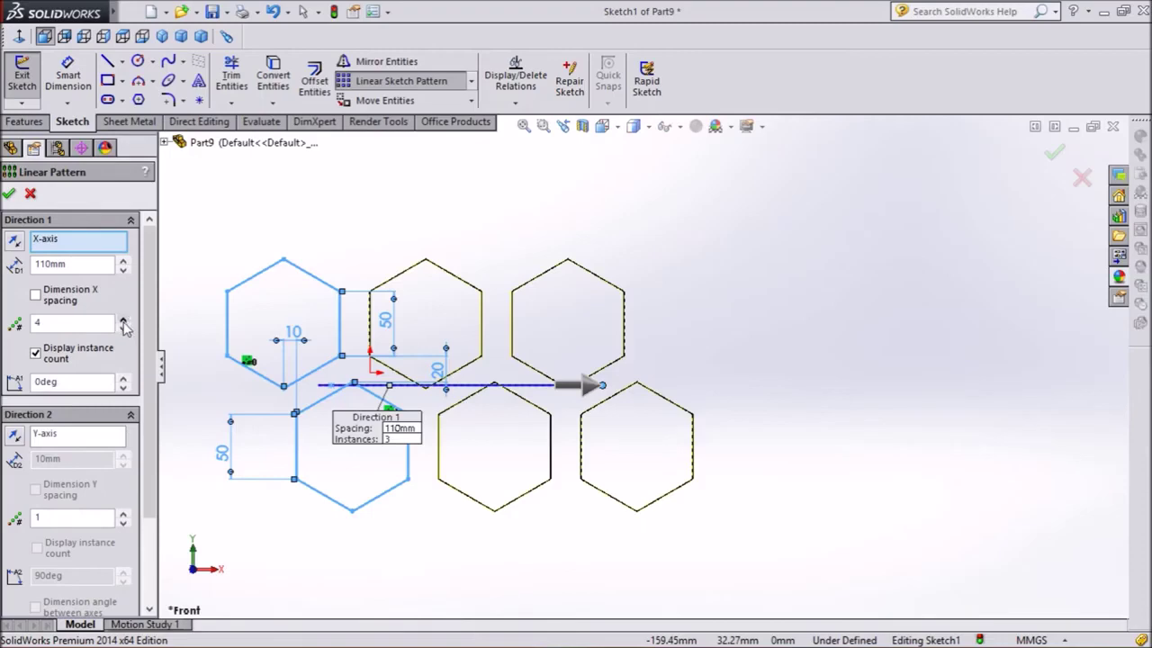
{"action": "left_click", "coordinate": [123, 320]}
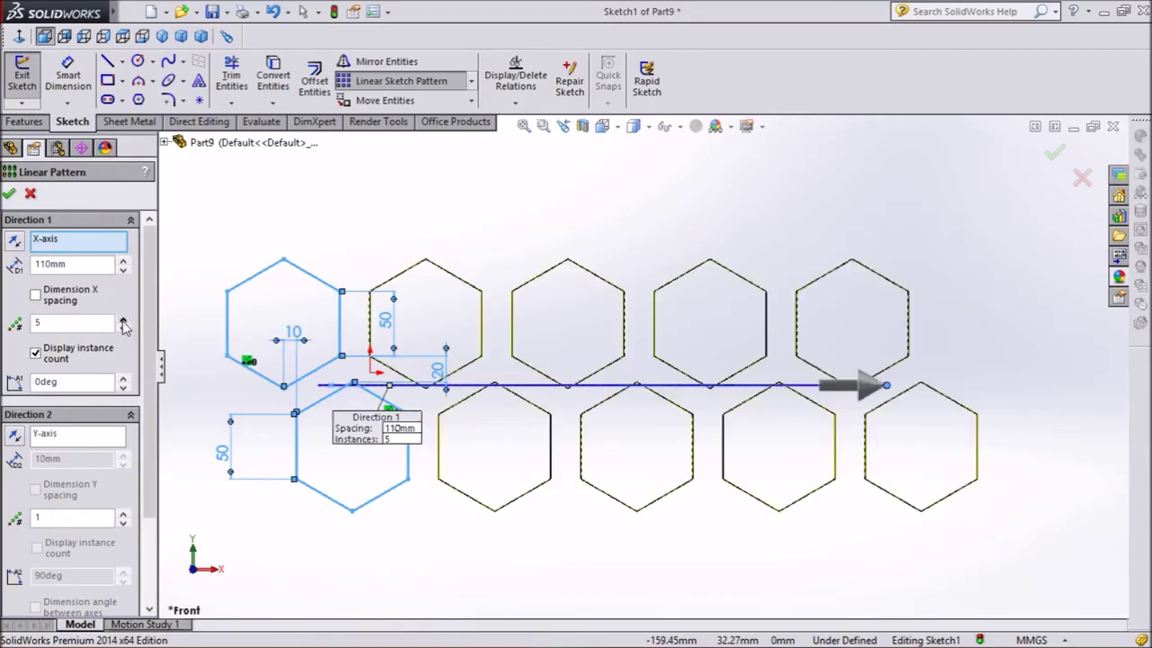
{"action": "left_click", "coordinate": [124, 320]}
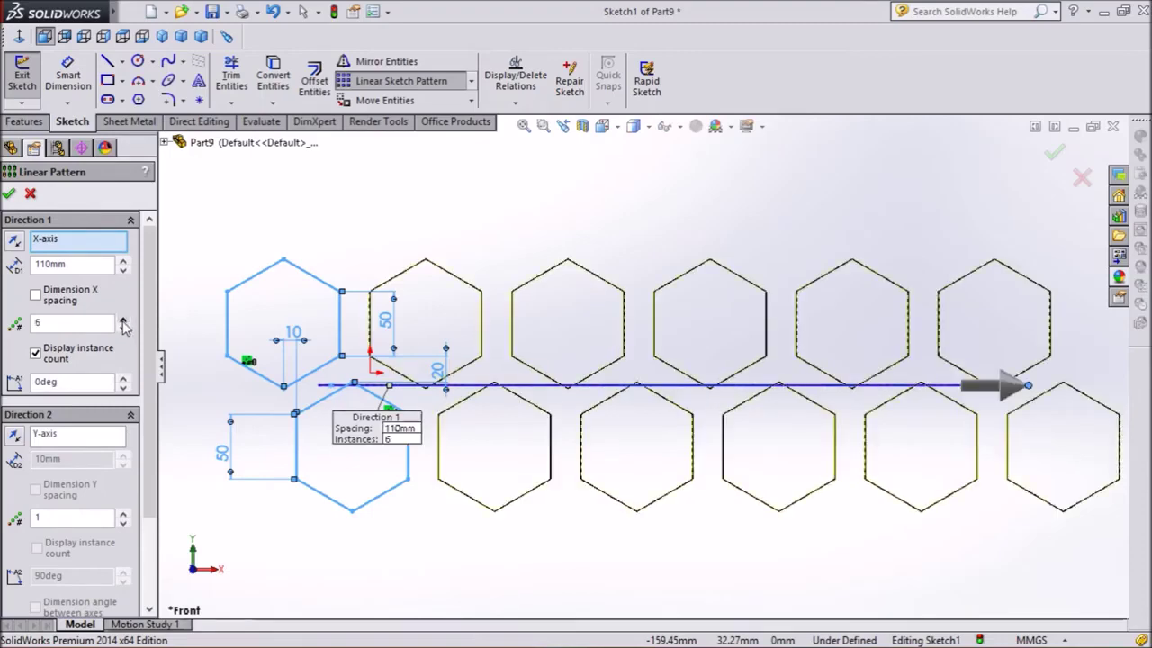
{"action": "left_click", "coordinate": [123, 320]}
{"action": "scroll", "coordinate": [520, 416], "scroll_direction": "up", "scroll_amount": 1}
{"action": "scroll", "coordinate": [522, 414], "scroll_direction": "up", "scroll_amount": 1}
{"action": "scroll", "coordinate": [525, 413], "scroll_direction": "up", "scroll_amount": 1}
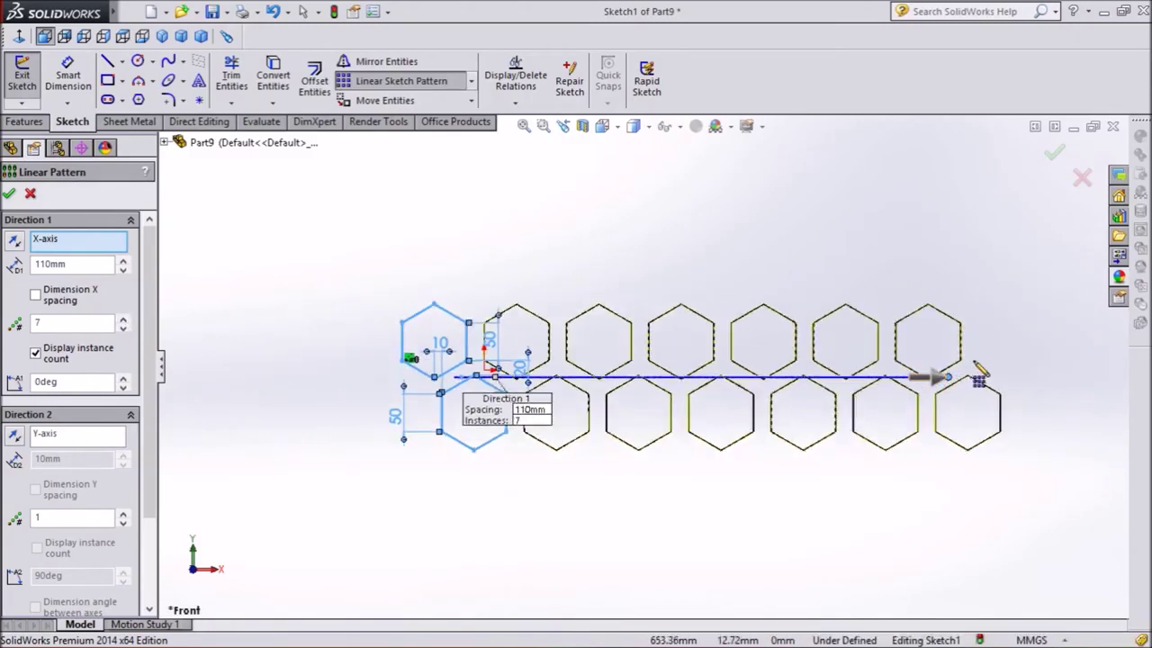
{"action": "scroll", "coordinate": [990, 382], "scroll_direction": "down", "scroll_amount": 1}
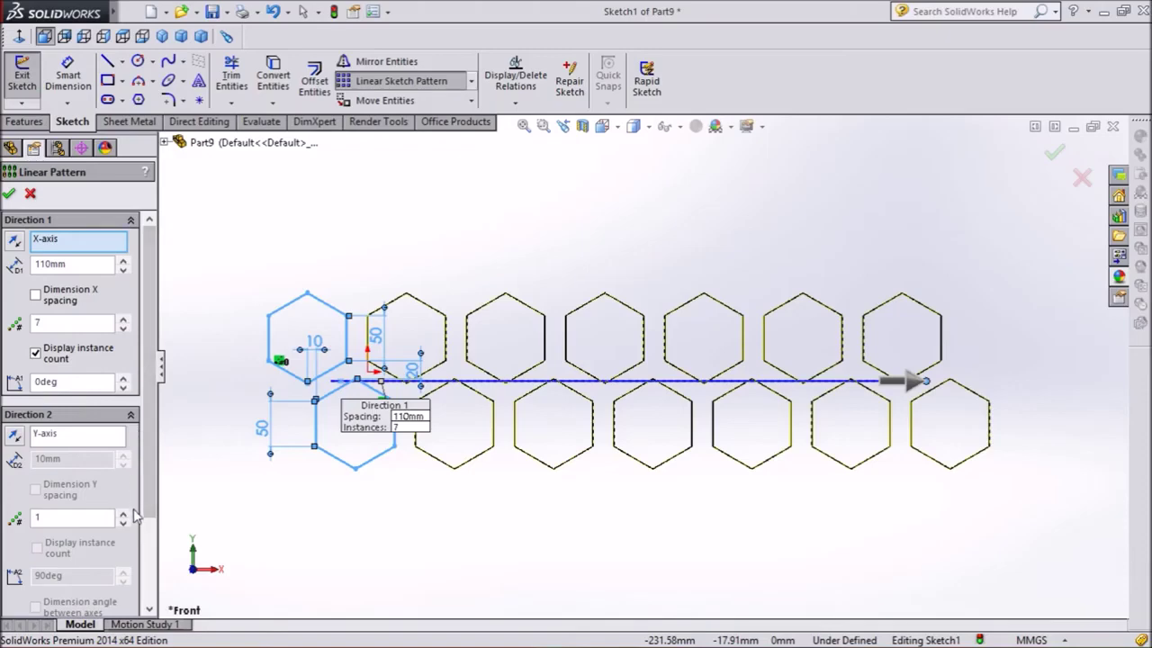
Add a second vertical pattern direction with 190 mm row spacing.
{"action": "left_click", "coordinate": [124, 513]}
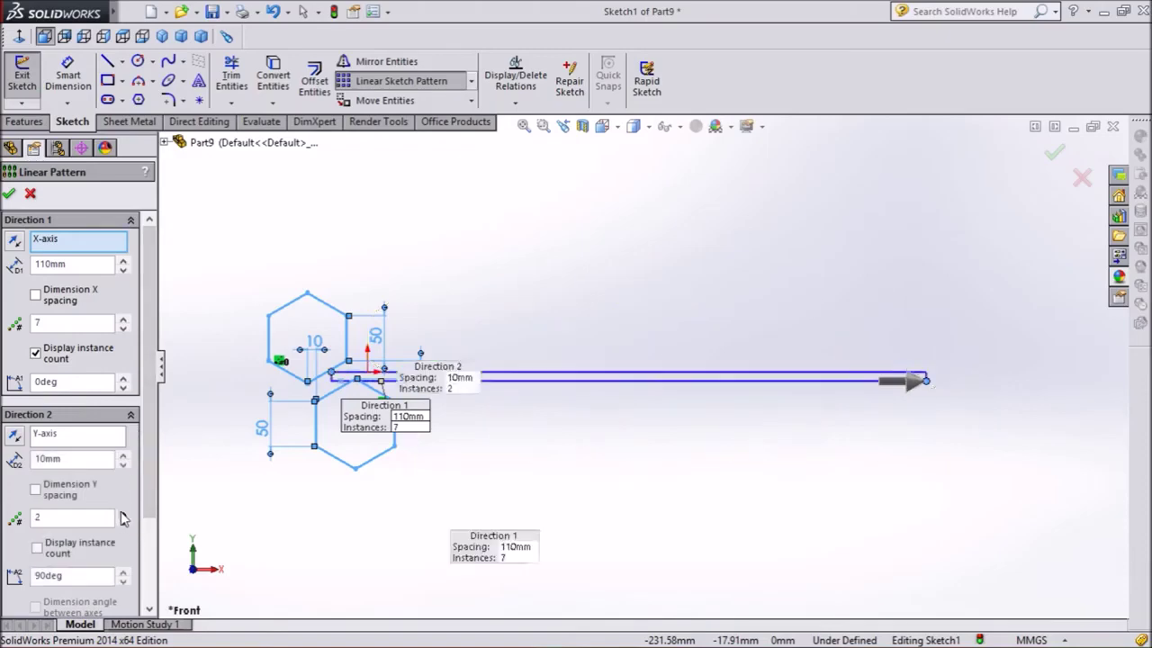
{"action": "left_click", "coordinate": [124, 455]}
{"action": "left_click", "coordinate": [123, 455]}
{"action": "left_click", "coordinate": [123, 456]}
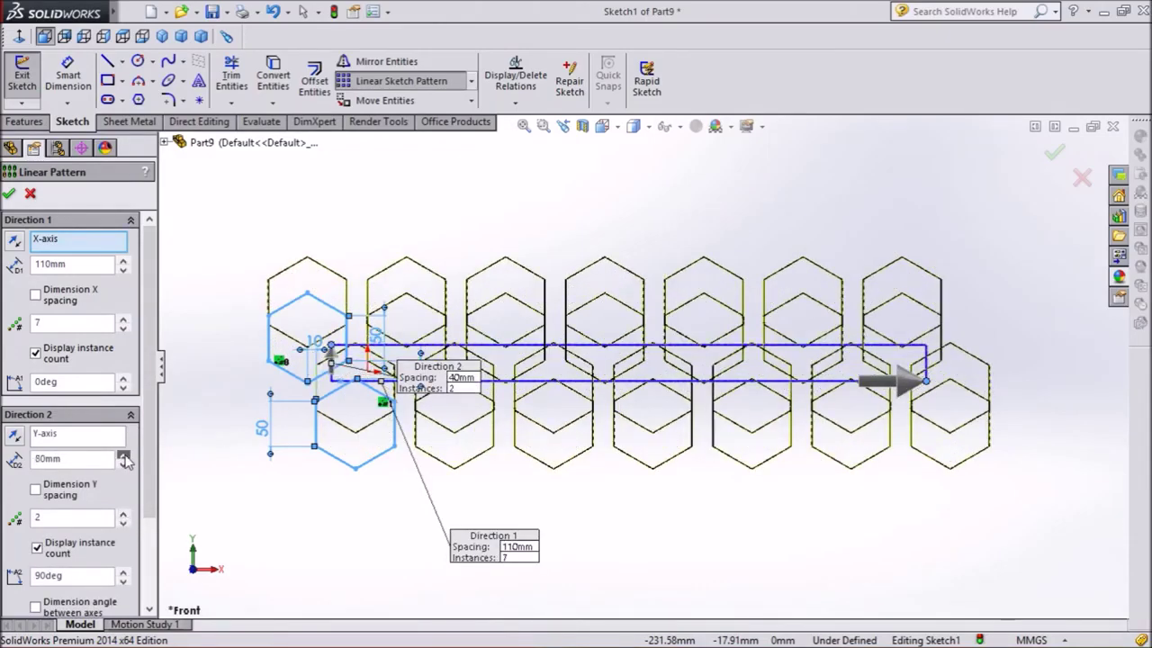
{"action": "left_click", "coordinate": [124, 455]}
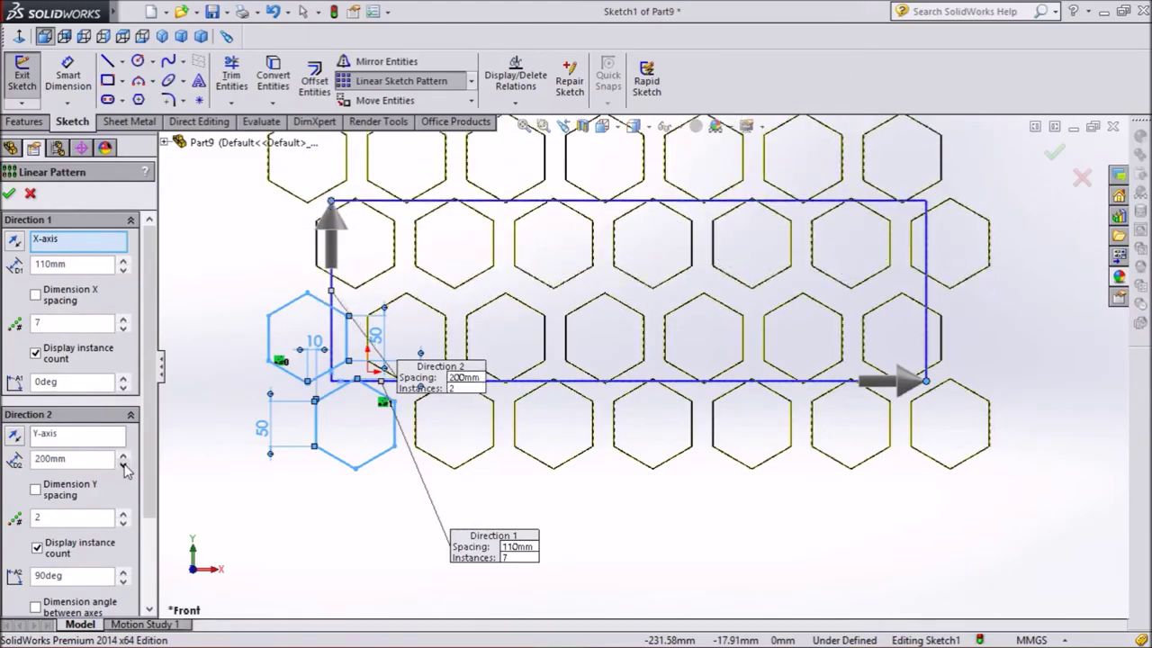
{"action": "left_click", "coordinate": [125, 464]}
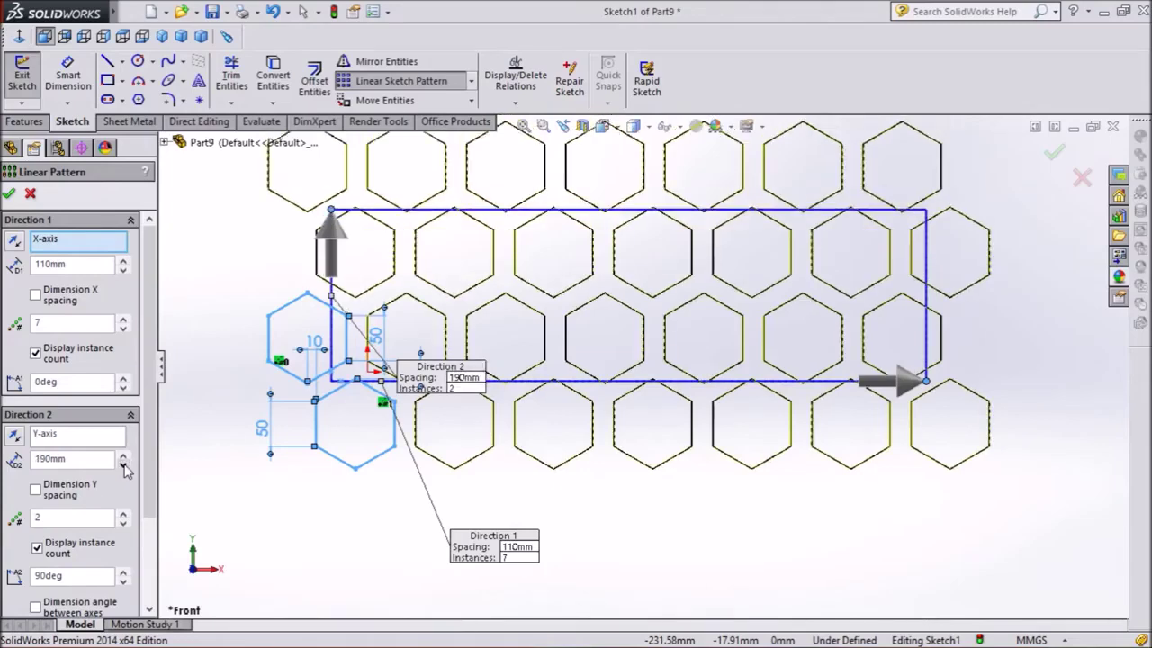
{"action": "mouse_move", "coordinate": [151, 373]}
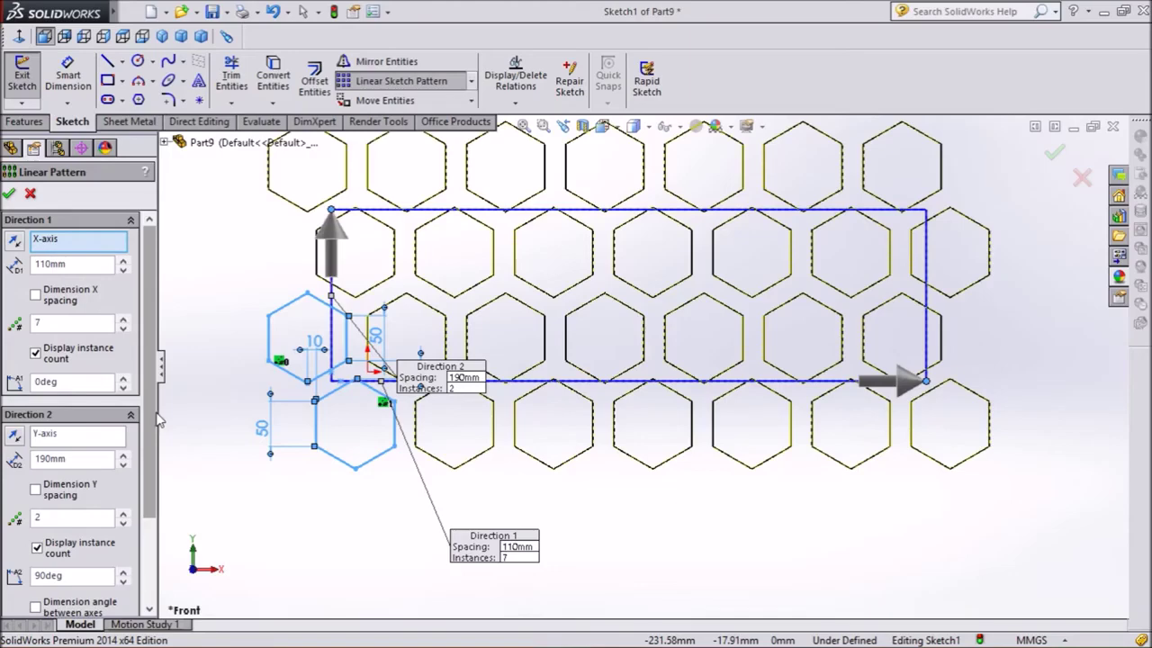
Raise the vertical pattern to 5 rows and confirm the hexagon pattern.
{"action": "key", "text": "f"}
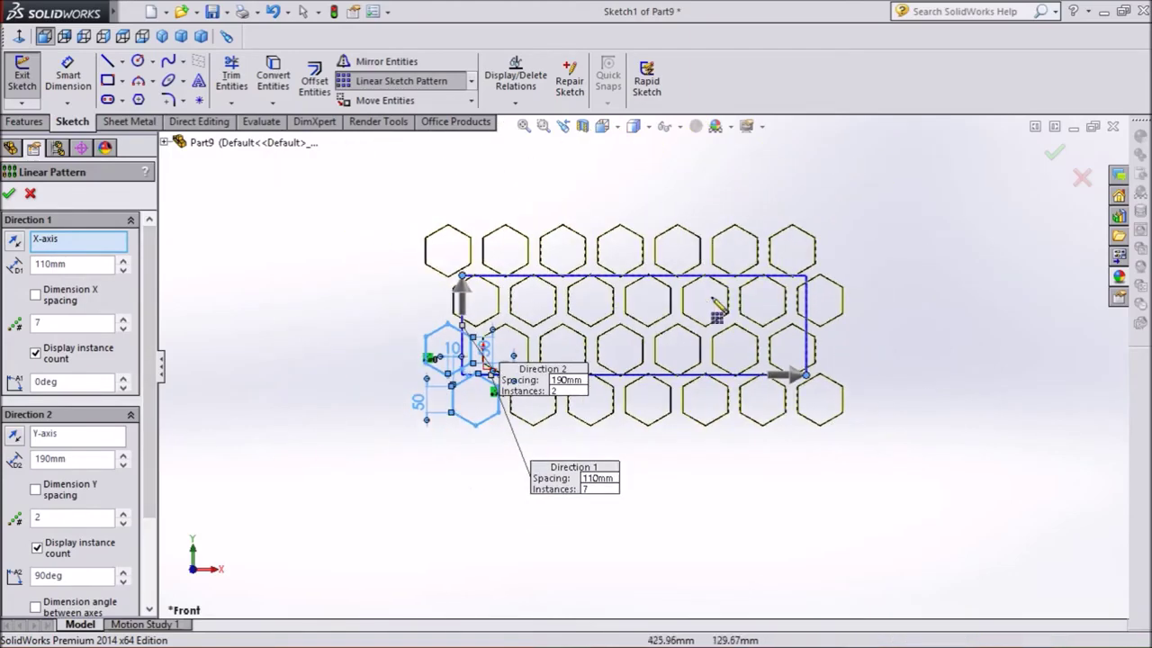
{"action": "scroll", "coordinate": [780, 240], "scroll_direction": "up", "scroll_amount": 2}
{"action": "scroll", "coordinate": [772, 232], "scroll_direction": "down", "scroll_amount": 1}
{"action": "scroll", "coordinate": [772, 233], "scroll_direction": "down", "scroll_amount": 1}
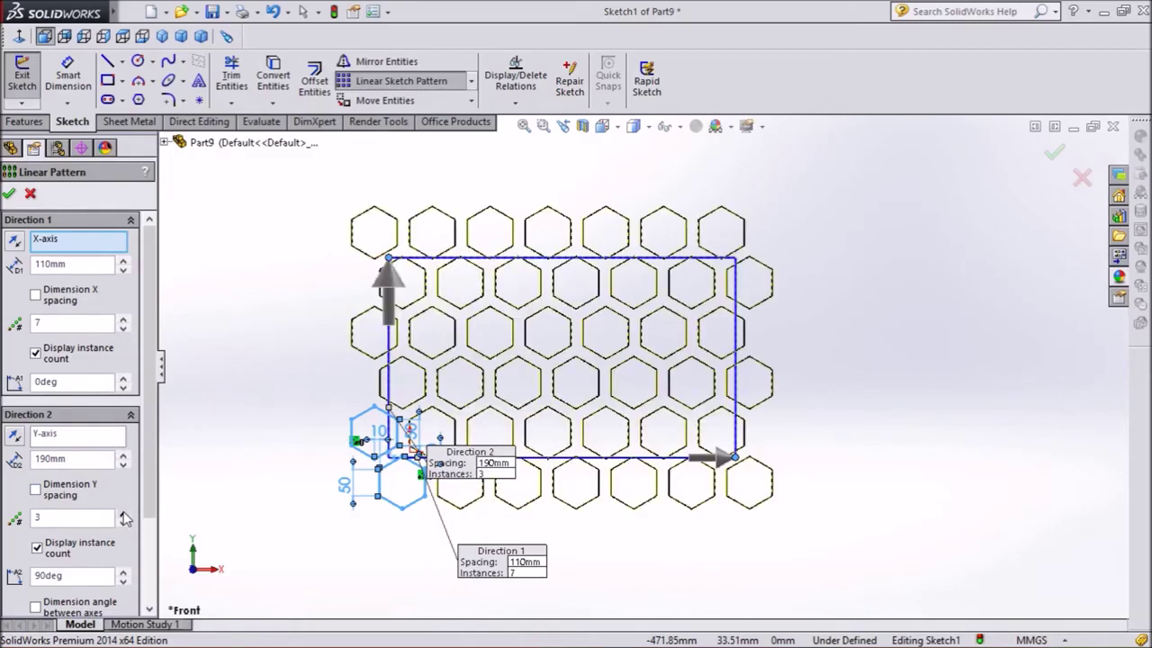
{"action": "scroll", "coordinate": [399, 364], "scroll_direction": "up", "scroll_amount": 1}
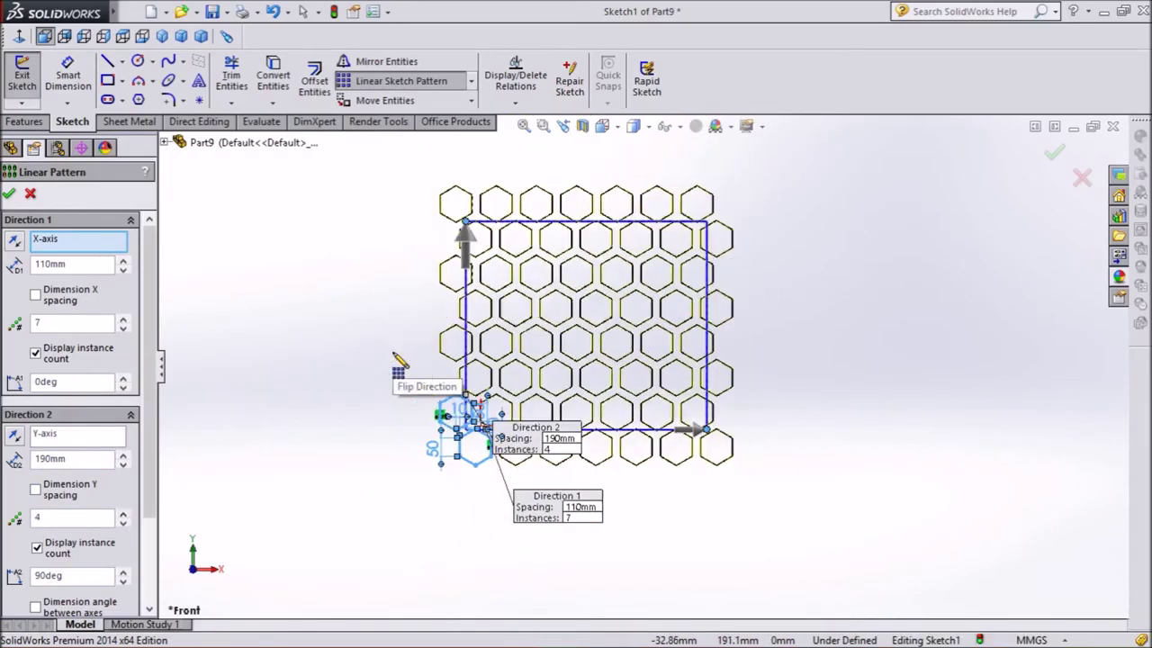
{"action": "scroll", "coordinate": [401, 360], "scroll_direction": "up", "scroll_amount": 1}
{"action": "scroll", "coordinate": [405, 355], "scroll_direction": "up", "scroll_amount": 1}
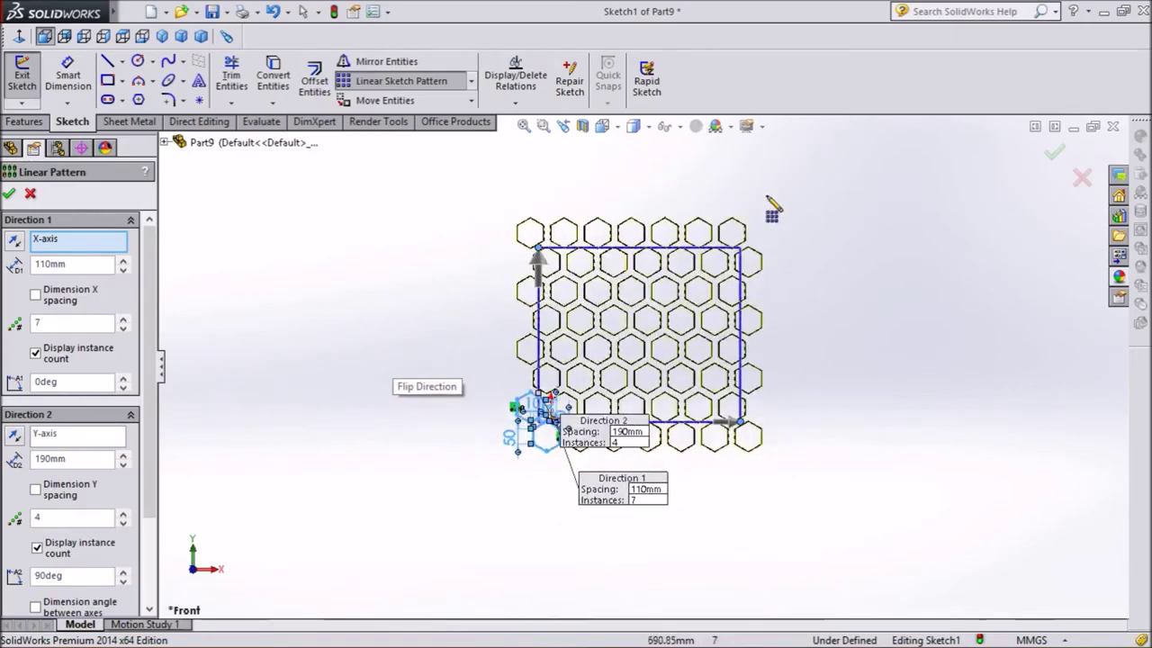
{"action": "scroll", "coordinate": [805, 171], "scroll_direction": "down", "scroll_amount": 1}
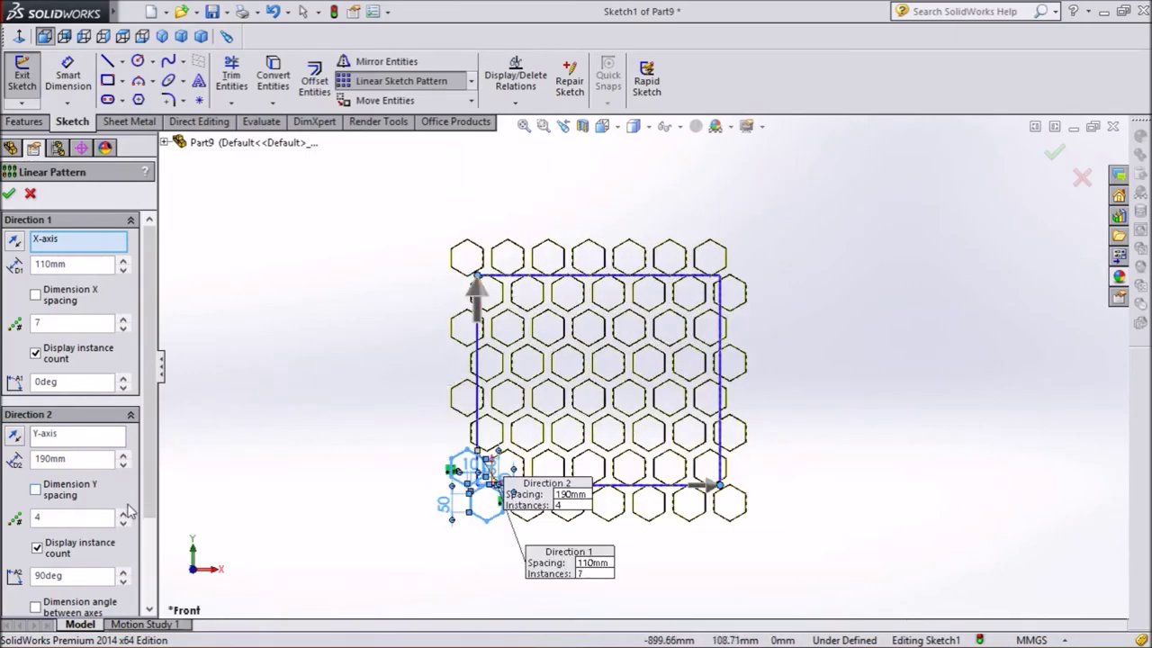
{"action": "left_click", "coordinate": [124, 515]}
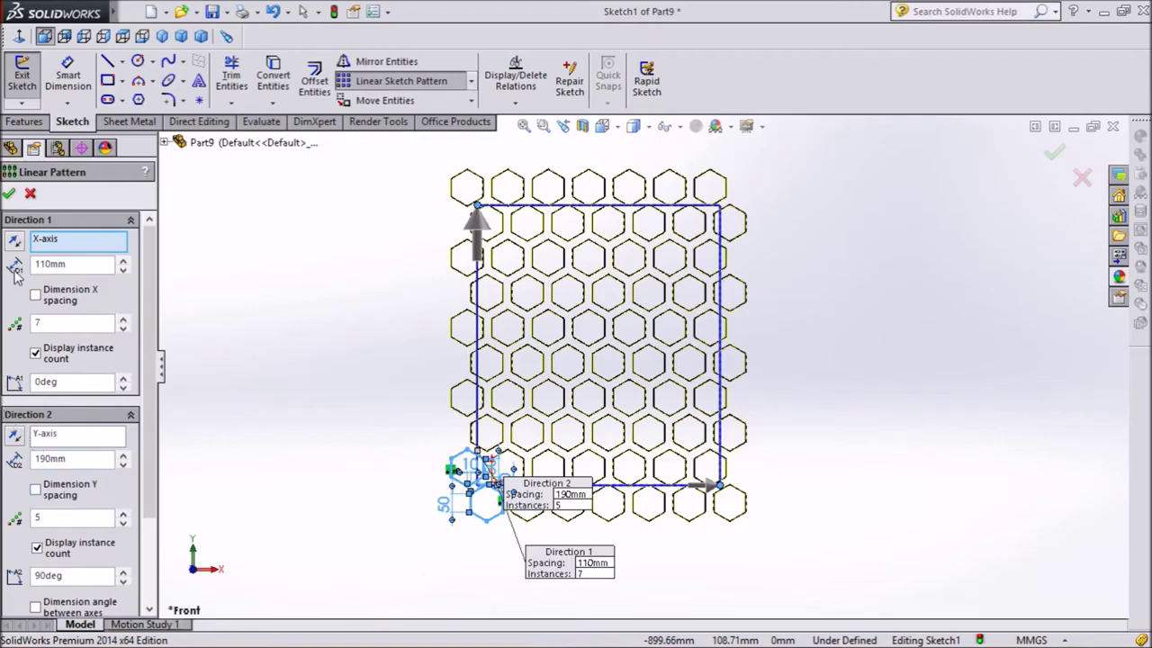
{"action": "left_click", "coordinate": [9, 196]}
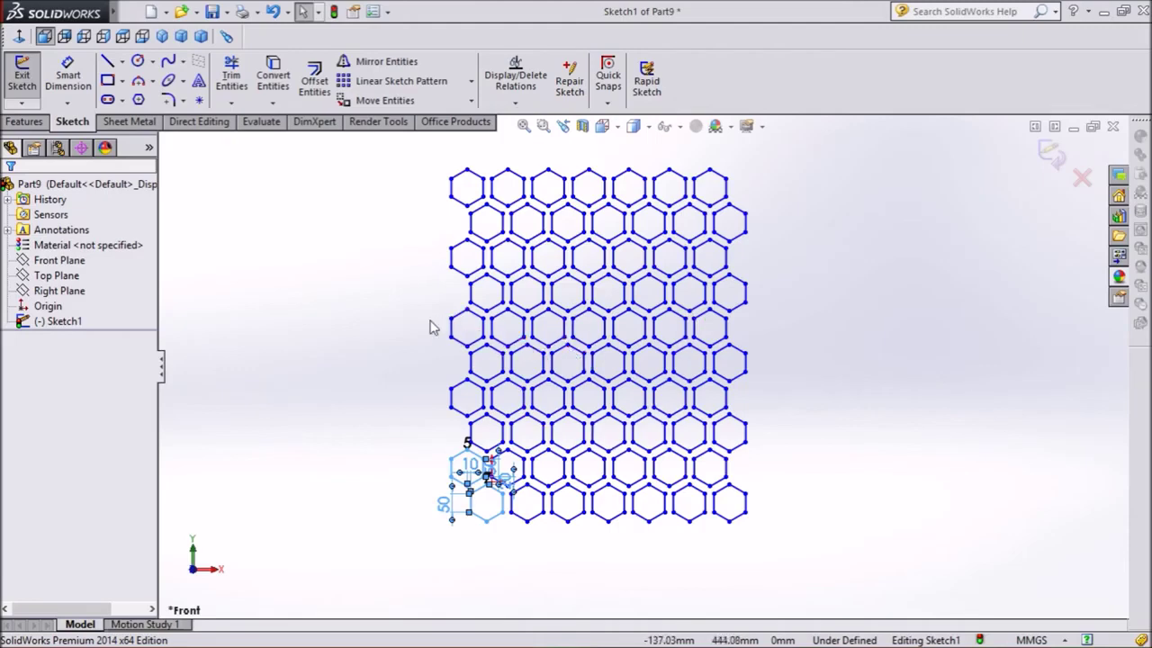
Orbit the honeycomb sketch to an oblique angle, then check the Top and Front views.
{"action": "right_click", "coordinate": [223, 218]}
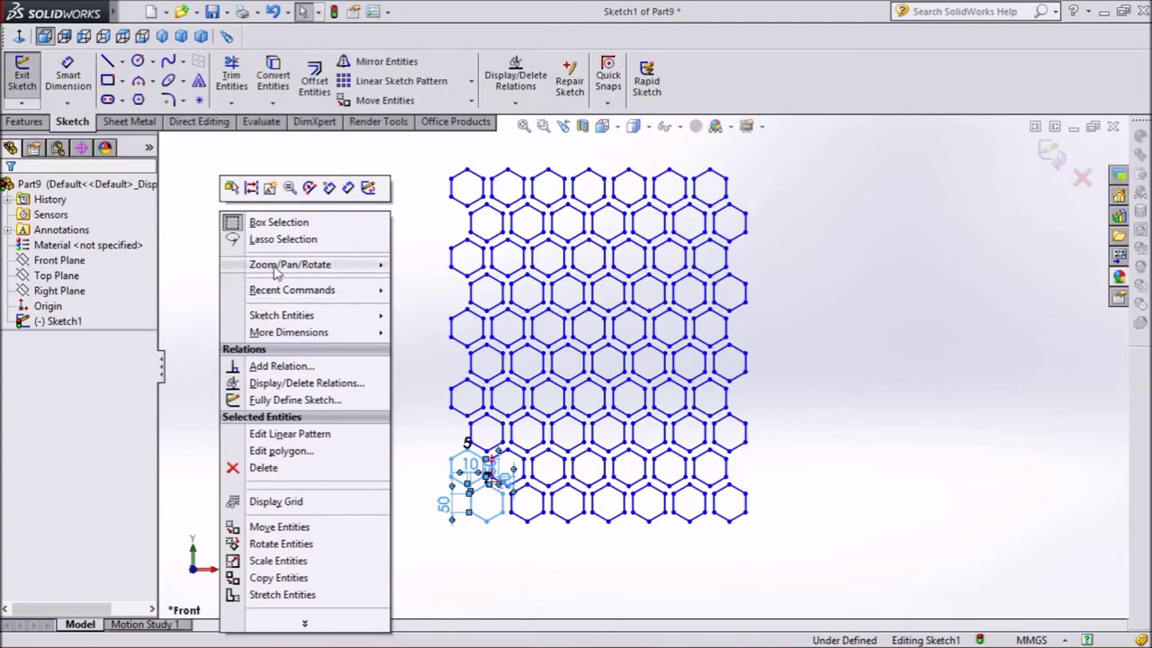
{"action": "mouse_move", "coordinate": [290, 264]}
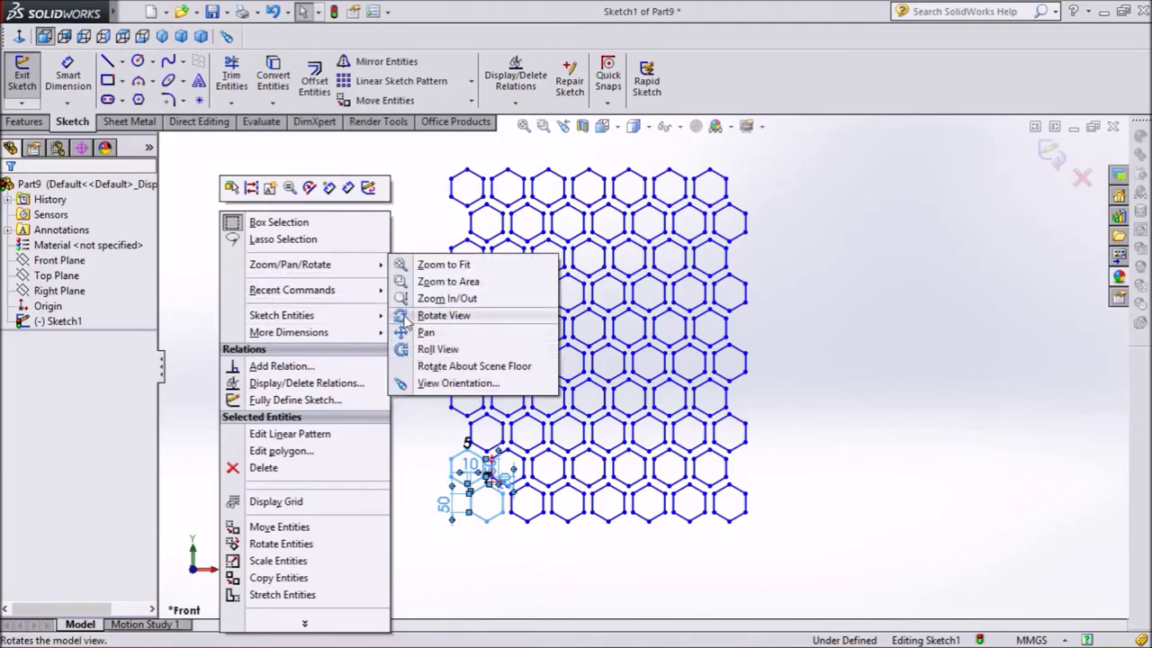
{"action": "left_click", "coordinate": [410, 315]}
{"action": "mouse_move", "coordinate": [280, 303]}
{"action": "left_mouse_down"}
{"action": "mouse_move", "coordinate": [360, 363]}
{"action": "mouse_move", "coordinate": [289, 278]}
{"action": "mouse_move", "coordinate": [260, 288]}
{"action": "mouse_move", "coordinate": [275, 347]}
{"action": "mouse_move", "coordinate": [263, 344]}
{"action": "left_mouse_up"}
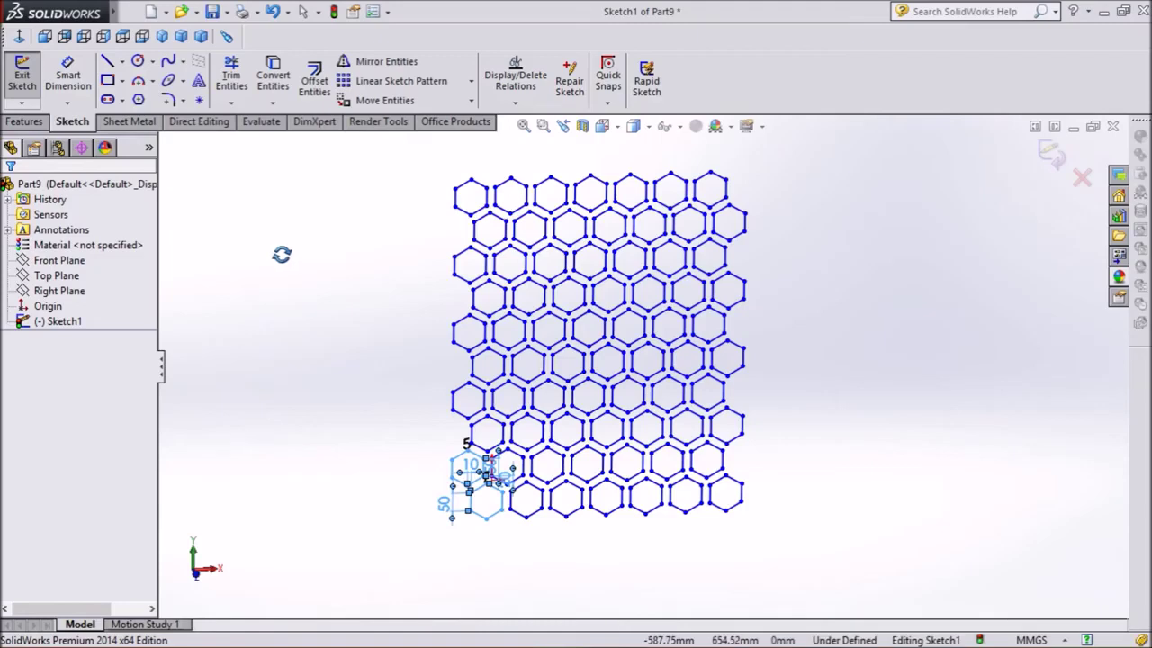
{"action": "right_click", "coordinate": [282, 255]}
{"action": "left_click", "coordinate": [302, 358]}
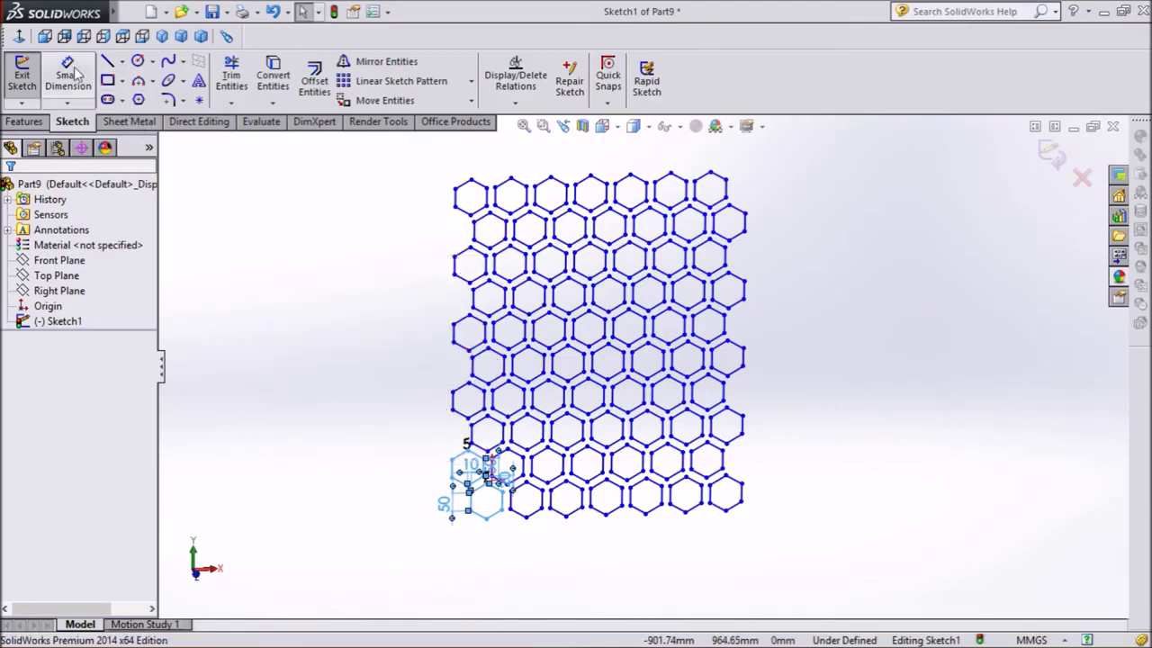
{"action": "left_click", "coordinate": [123, 38]}
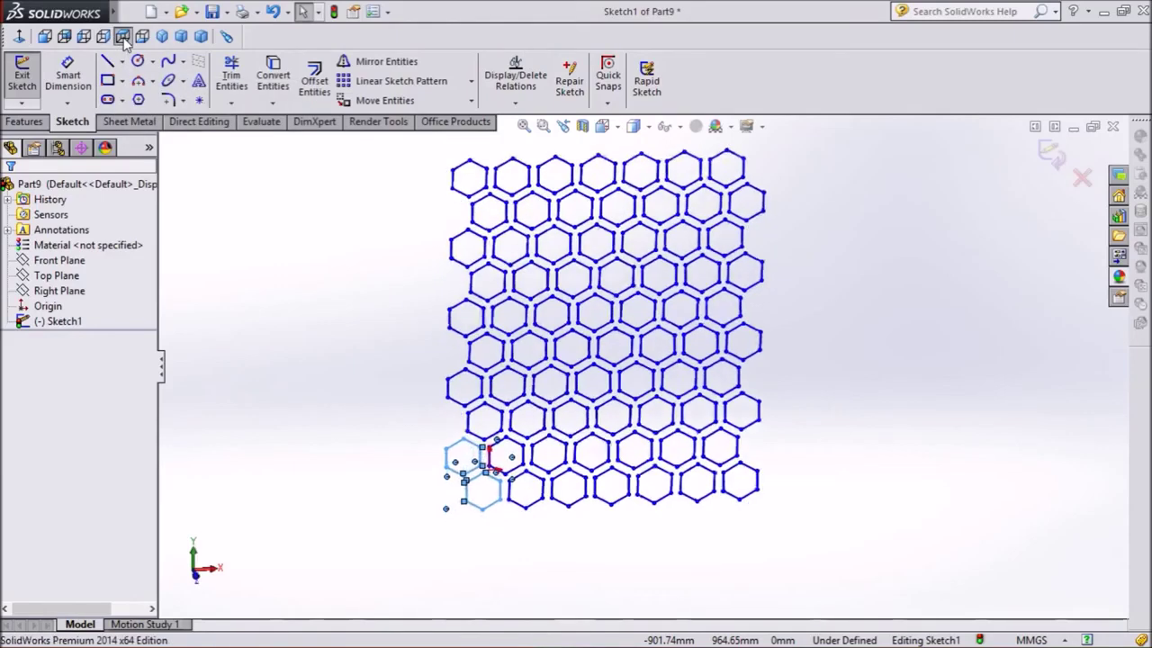
{"action": "left_click", "coordinate": [46, 37]}
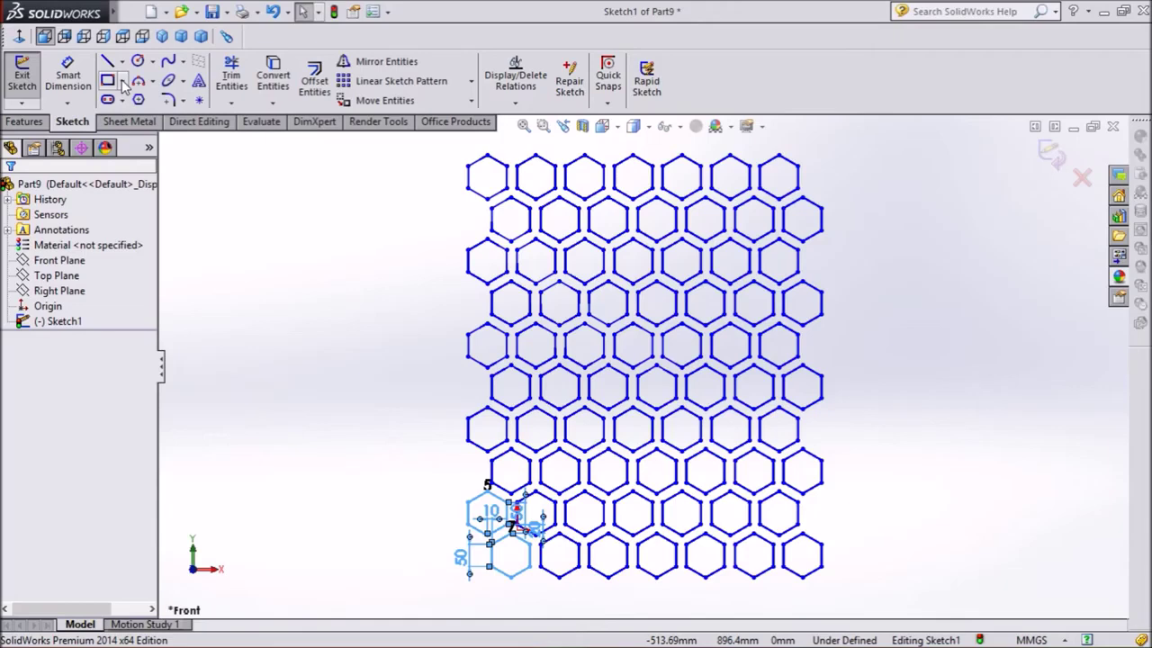
Draw a corner rectangle from the top-left hexagon to the grid's lower right.
{"action": "left_click", "coordinate": [121, 81]}
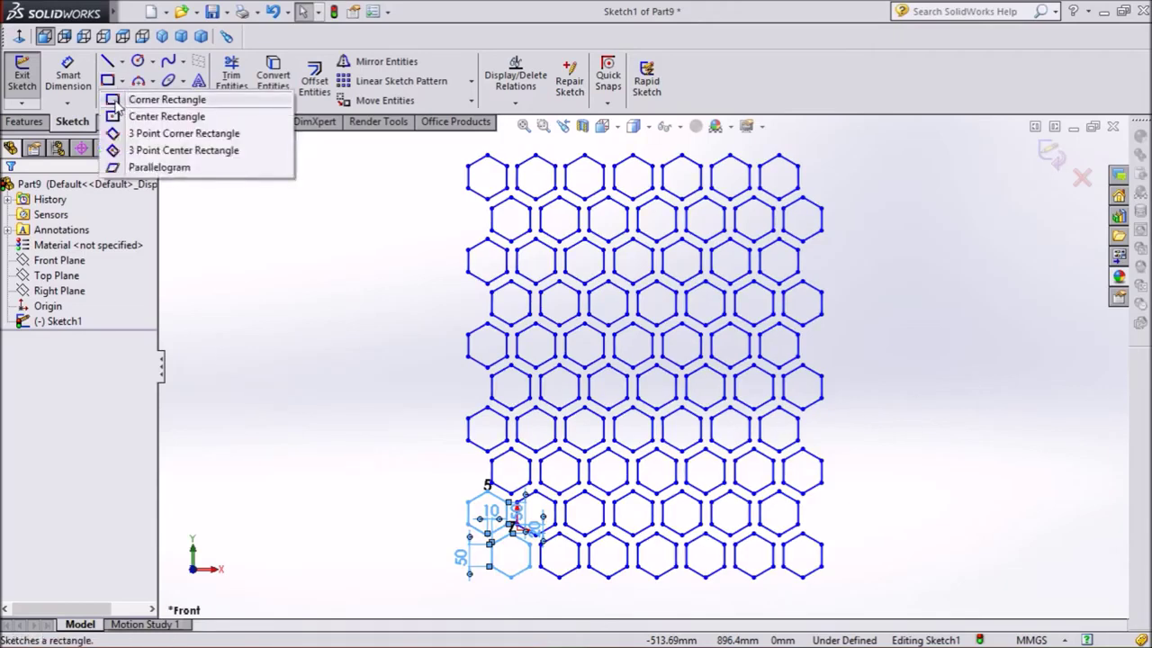
{"action": "left_click", "coordinate": [119, 102]}
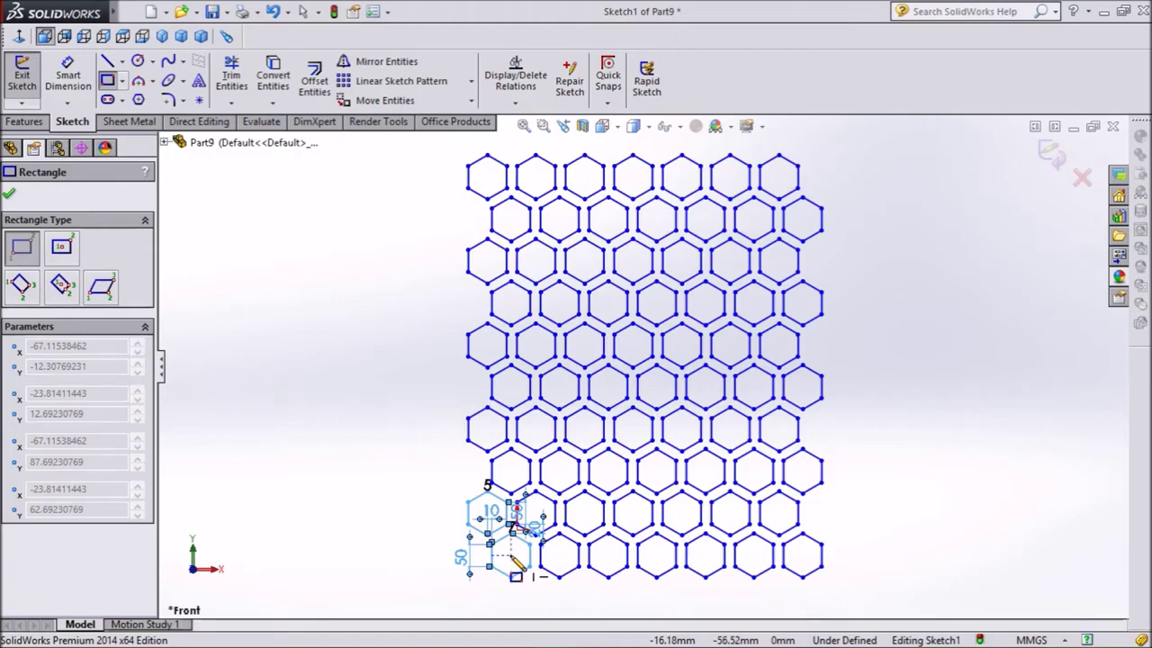
{"action": "left_click", "coordinate": [488, 174]}
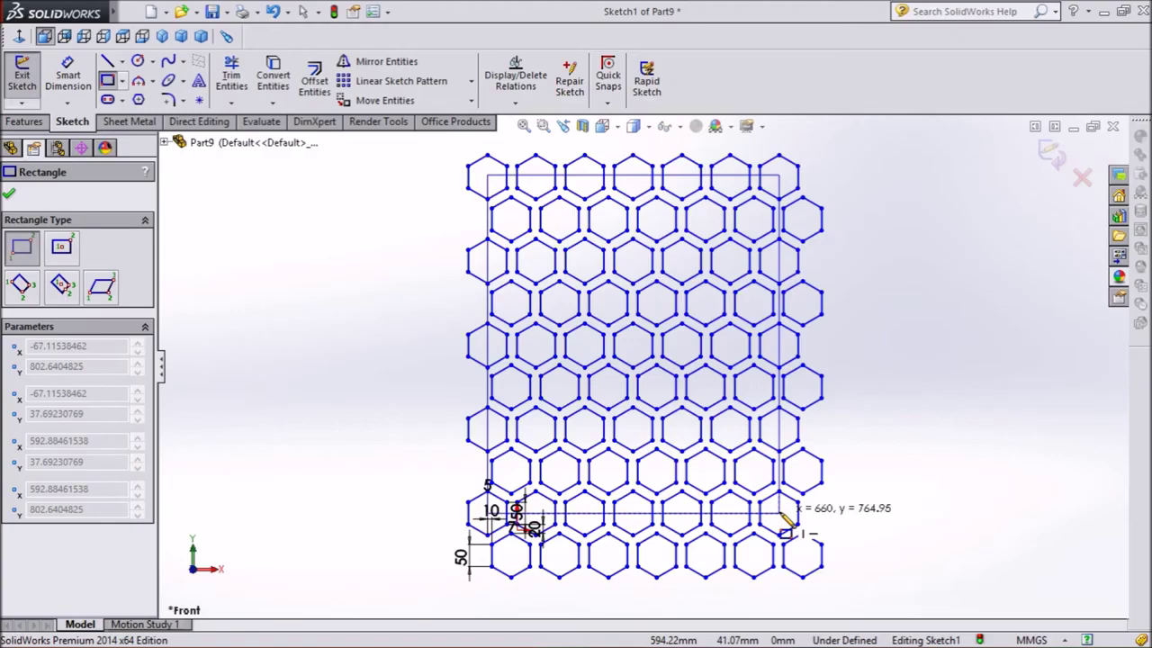
{"action": "left_click", "coordinate": [780, 513]}
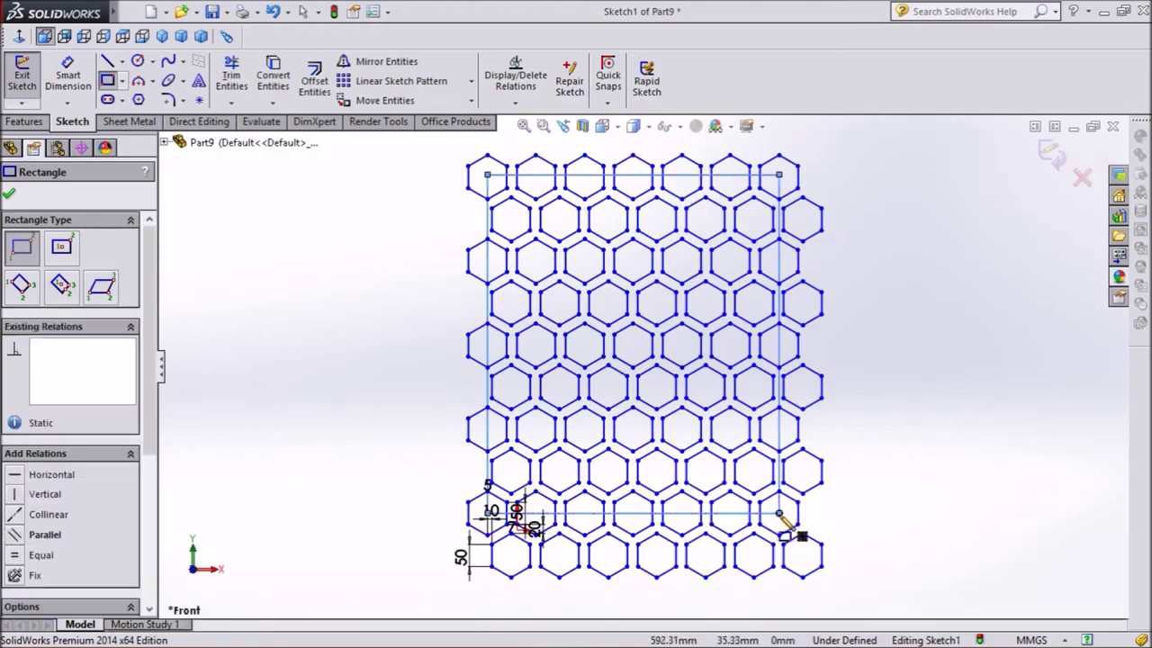
{"action": "left_click", "coordinate": [25, 123]}
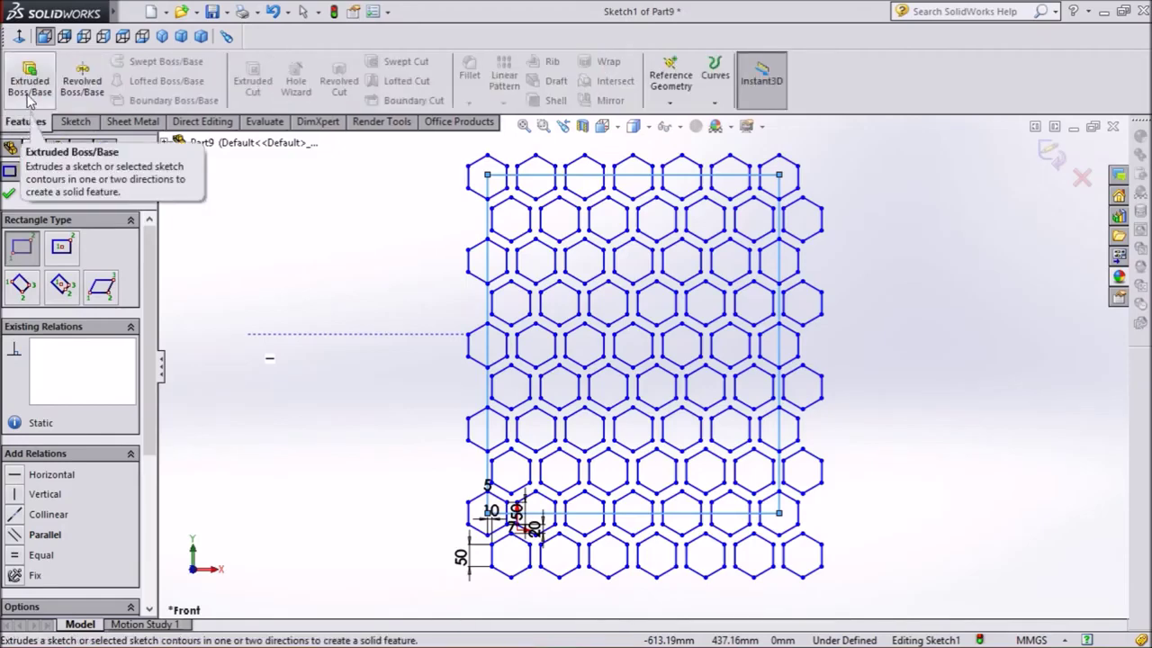
Start a Mid Plane boss extrusion at 20 mm and select the hexagon web region.
{"action": "left_click", "coordinate": [27, 95]}
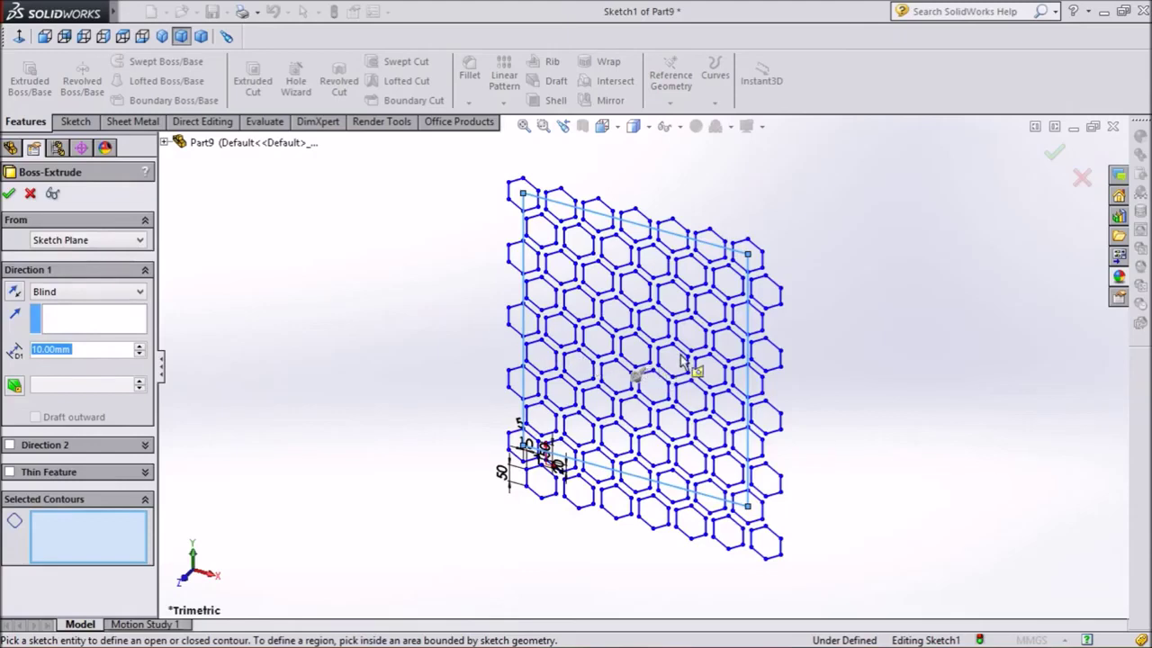
{"action": "scroll", "coordinate": [684, 361], "scroll_direction": "down", "scroll_amount": 1}
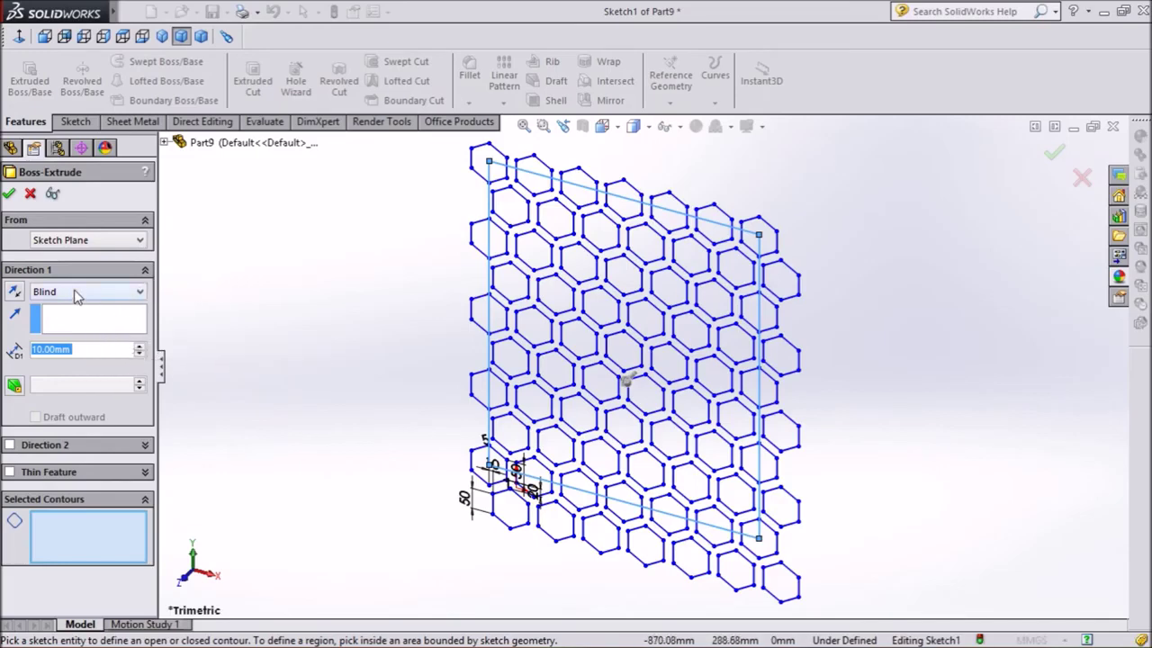
{"action": "left_click", "coordinate": [75, 297]}
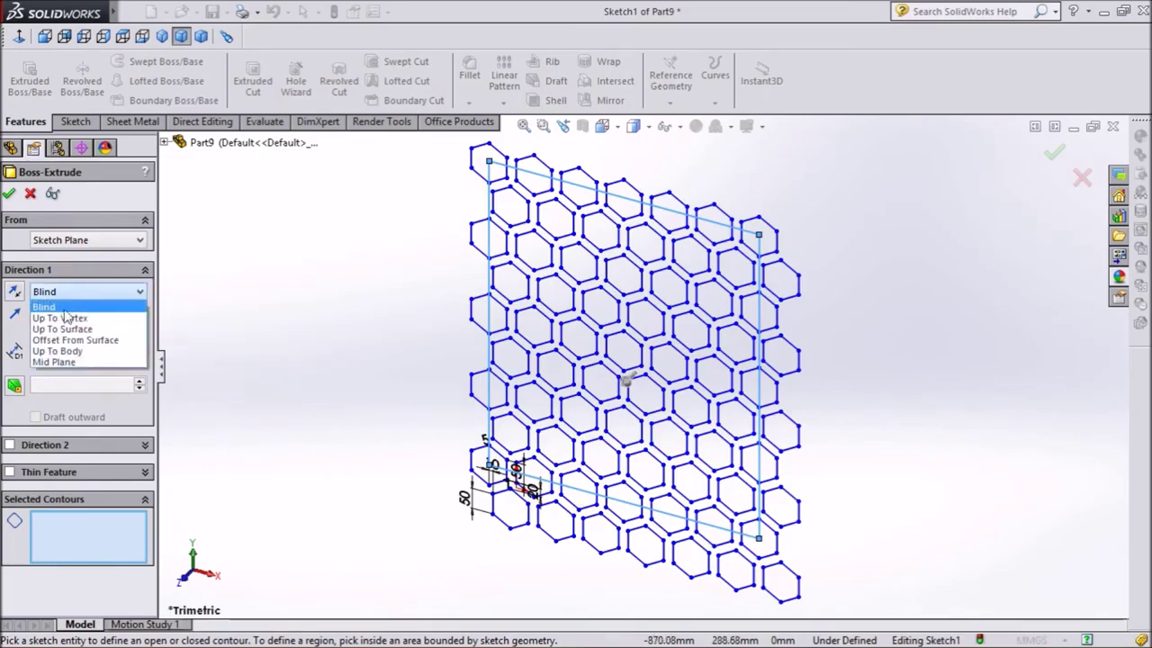
{"action": "left_click", "coordinate": [60, 364]}
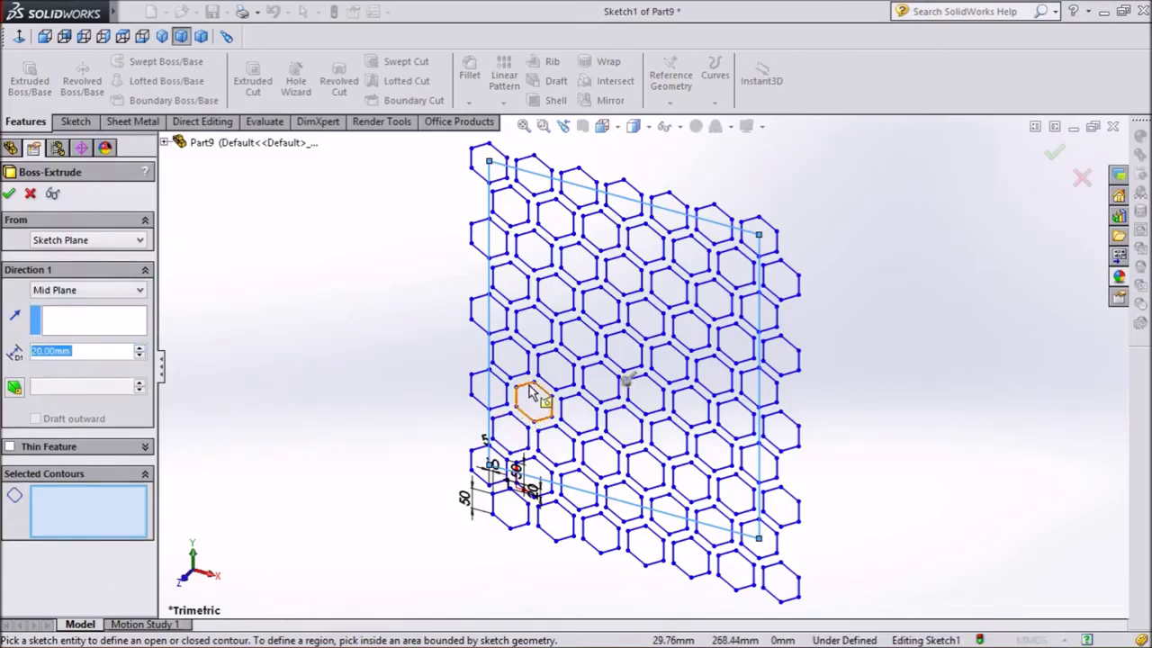
{"action": "scroll", "coordinate": [580, 340], "scroll_direction": "down", "scroll_amount": 1}
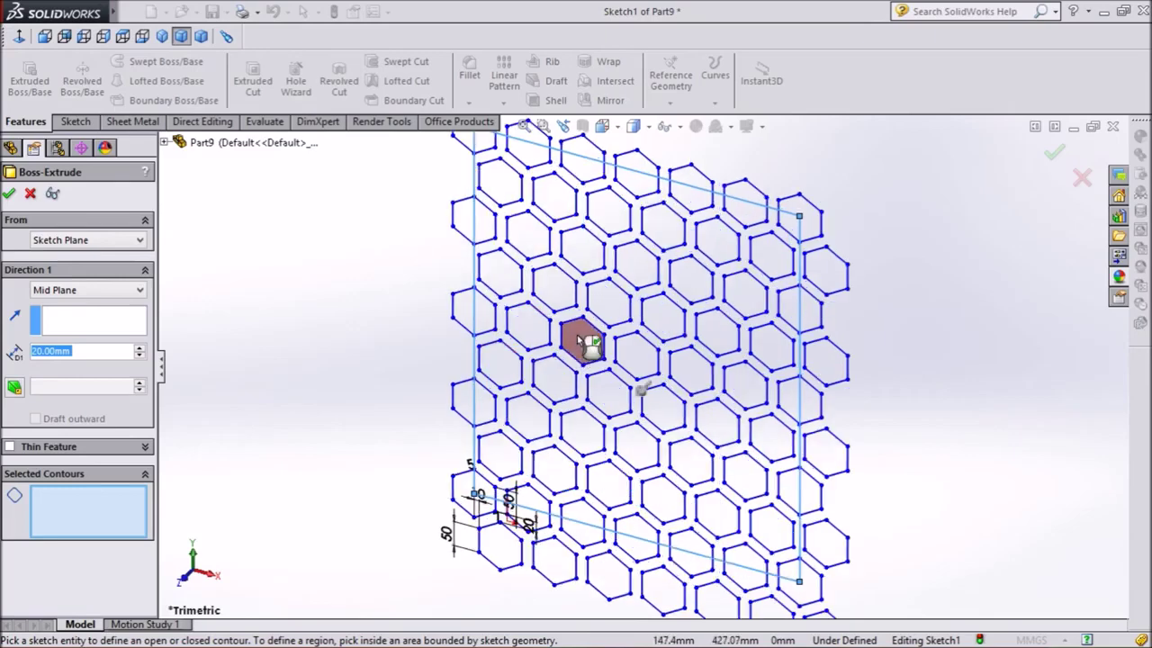
{"action": "scroll", "coordinate": [583, 347], "scroll_direction": "down", "scroll_amount": 1}
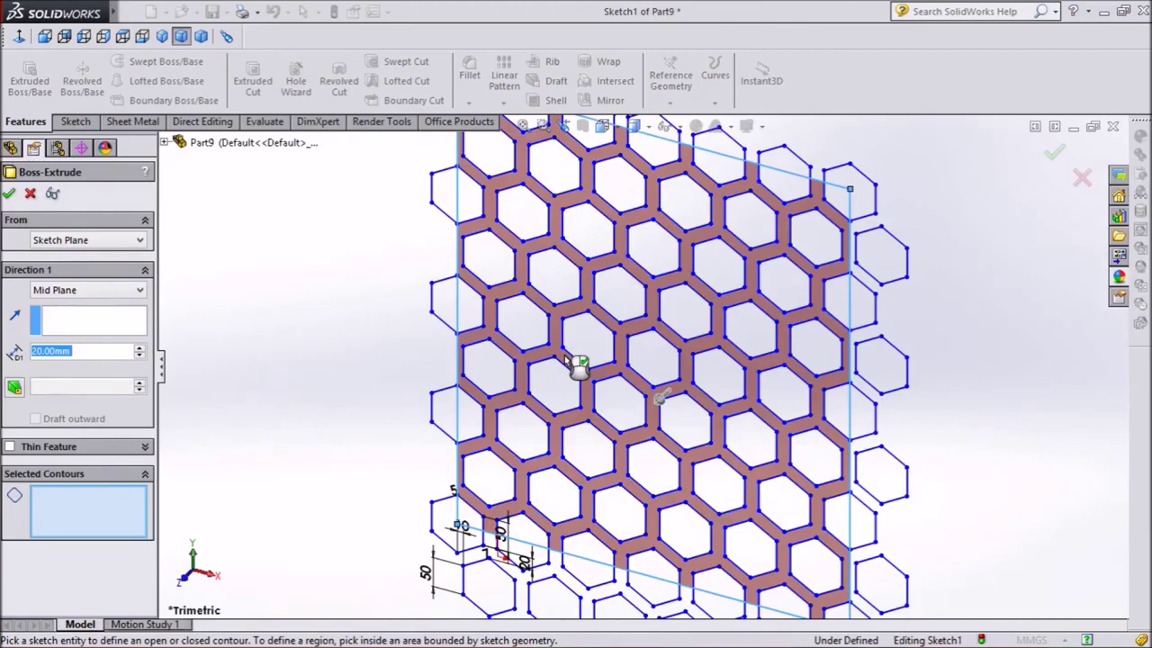
{"action": "left_click", "coordinate": [567, 359]}
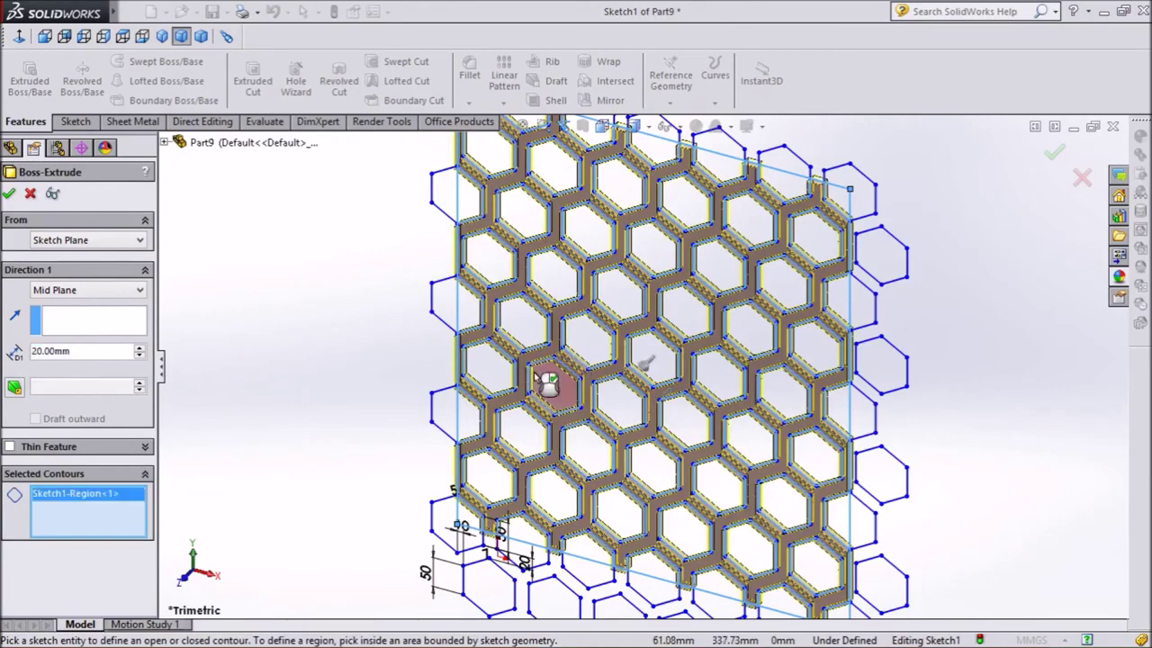
Raise the Mid Plane extrusion depth of the honeycomb web to 40.00 mm.
{"action": "scroll", "coordinate": [526, 376], "scroll_direction": "down", "scroll_amount": 1}
{"action": "scroll", "coordinate": [531, 378], "scroll_direction": "down", "scroll_amount": 1}
{"action": "scroll", "coordinate": [539, 380], "scroll_direction": "down", "scroll_amount": 1}
{"action": "scroll", "coordinate": [545, 378], "scroll_direction": "up", "scroll_amount": 3}
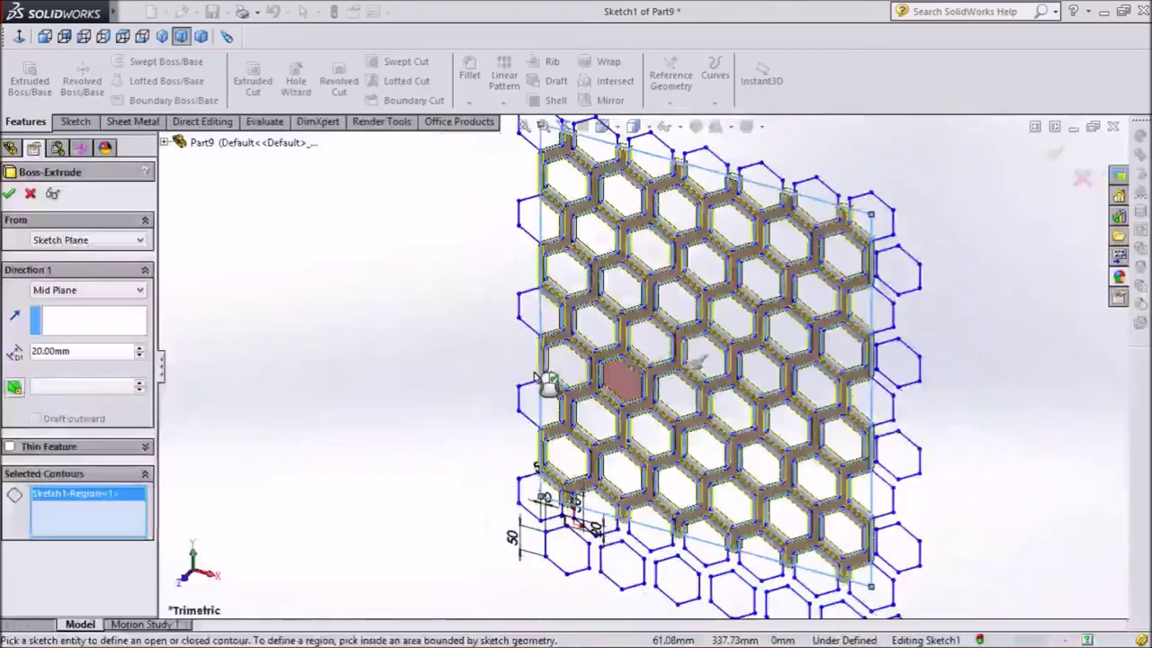
{"action": "scroll", "coordinate": [545, 378], "scroll_direction": "up", "scroll_amount": 2}
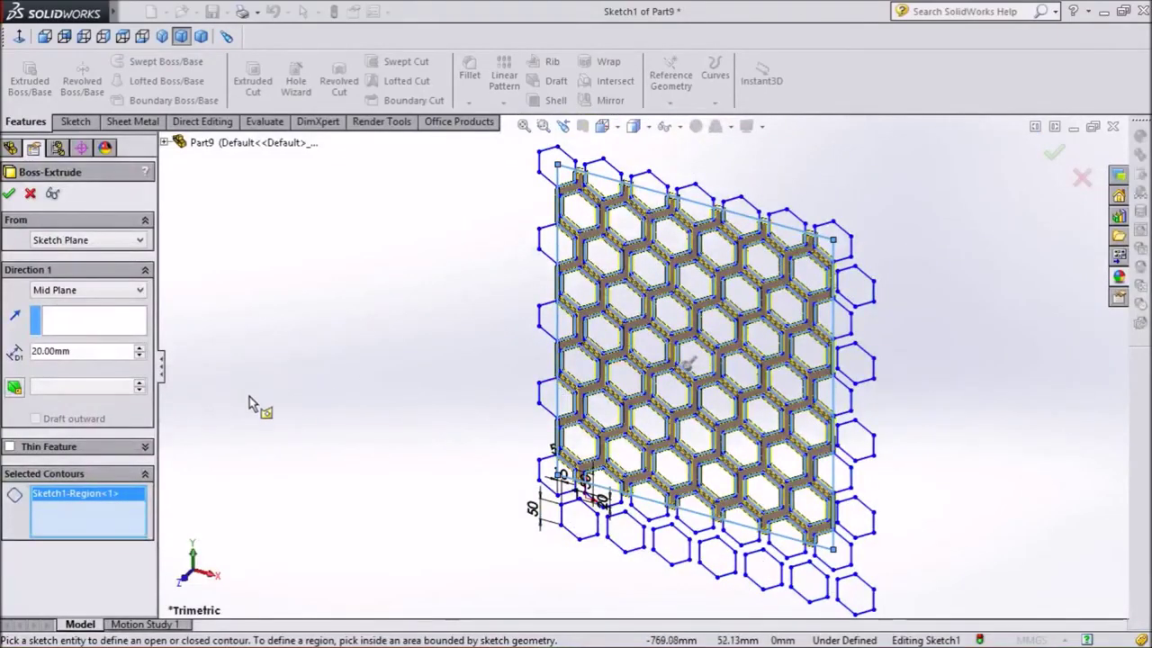
{"action": "left_click", "coordinate": [139, 350]}
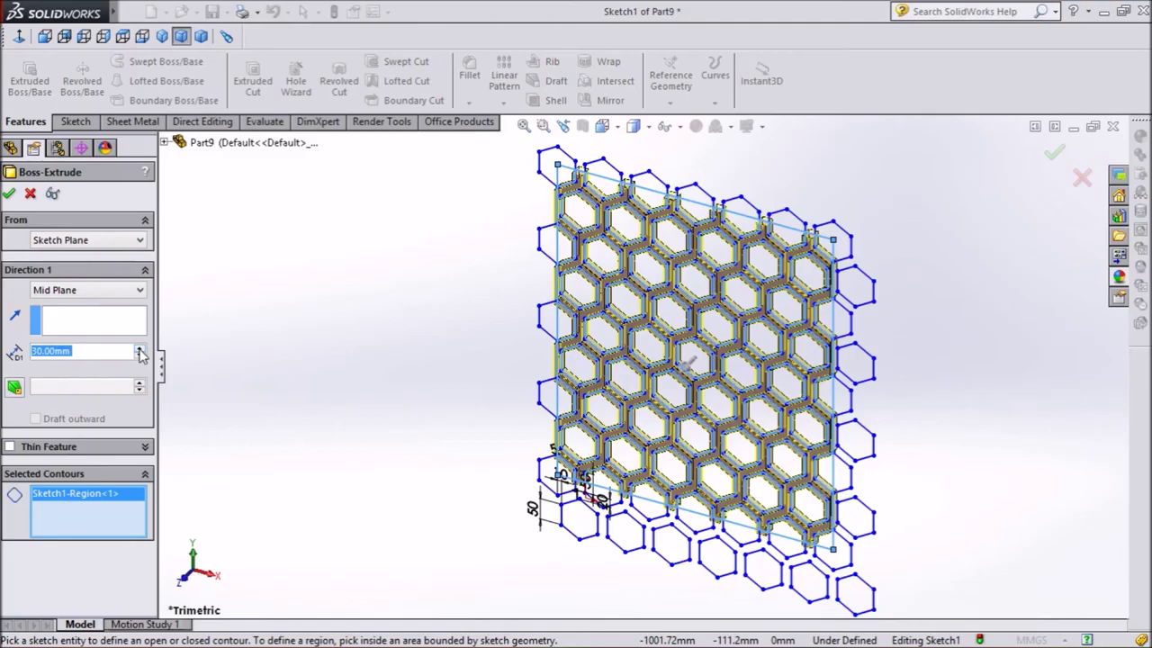
{"action": "left_click", "coordinate": [139, 350]}
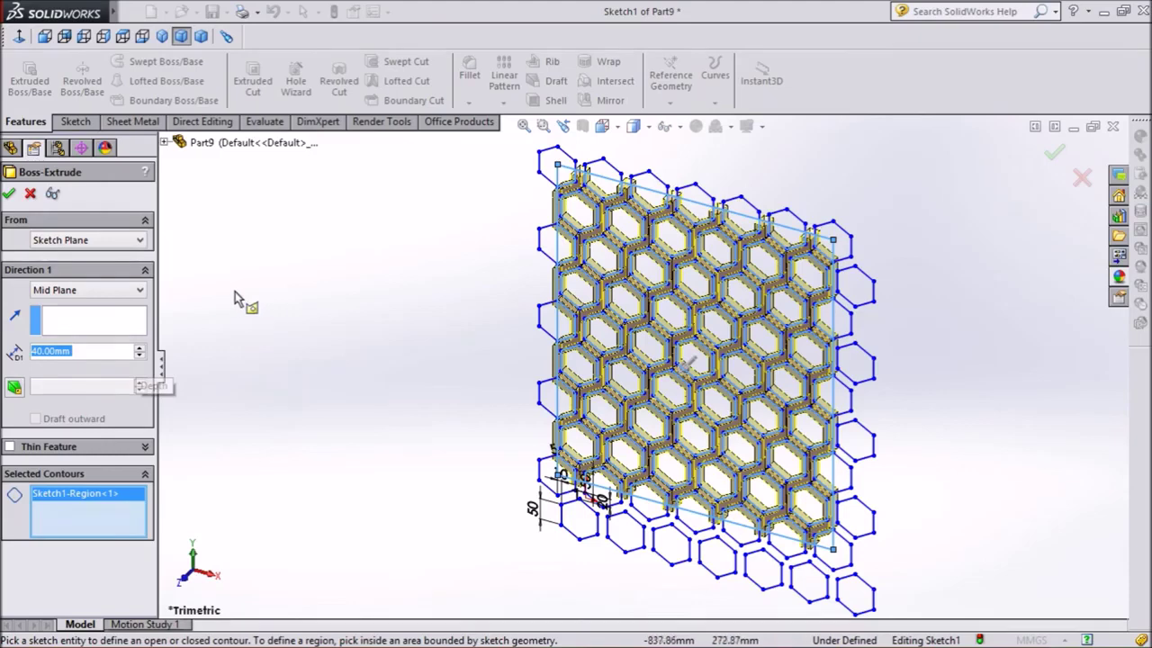
{"action": "right_click", "coordinate": [206, 215]}
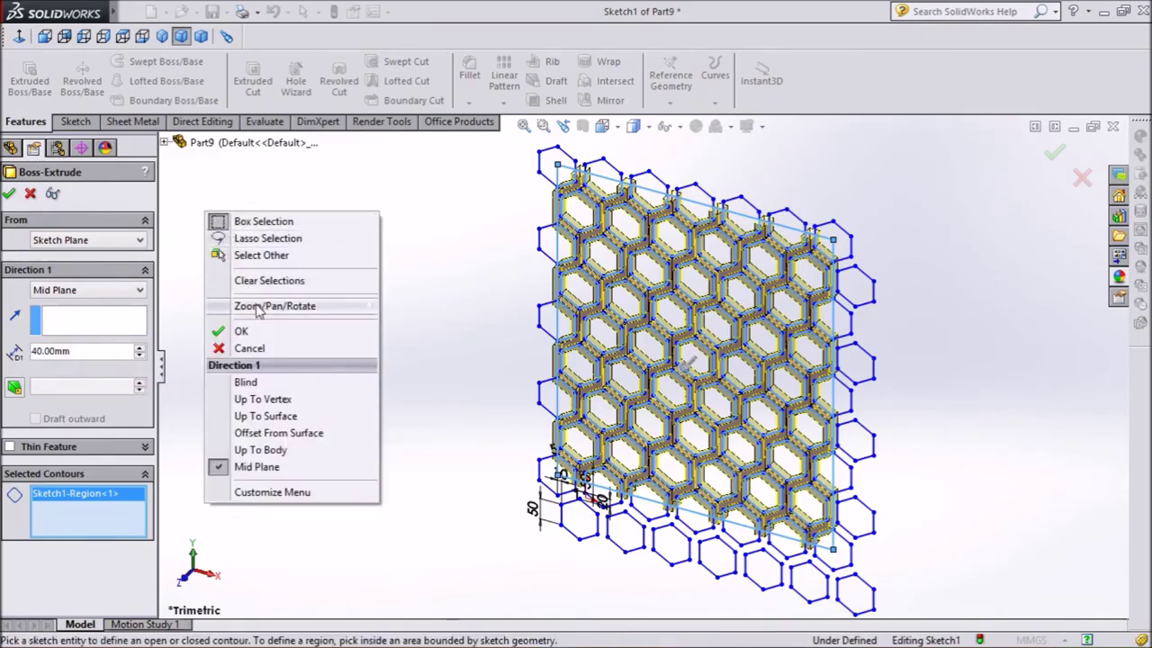
{"action": "mouse_move", "coordinate": [275, 306]}
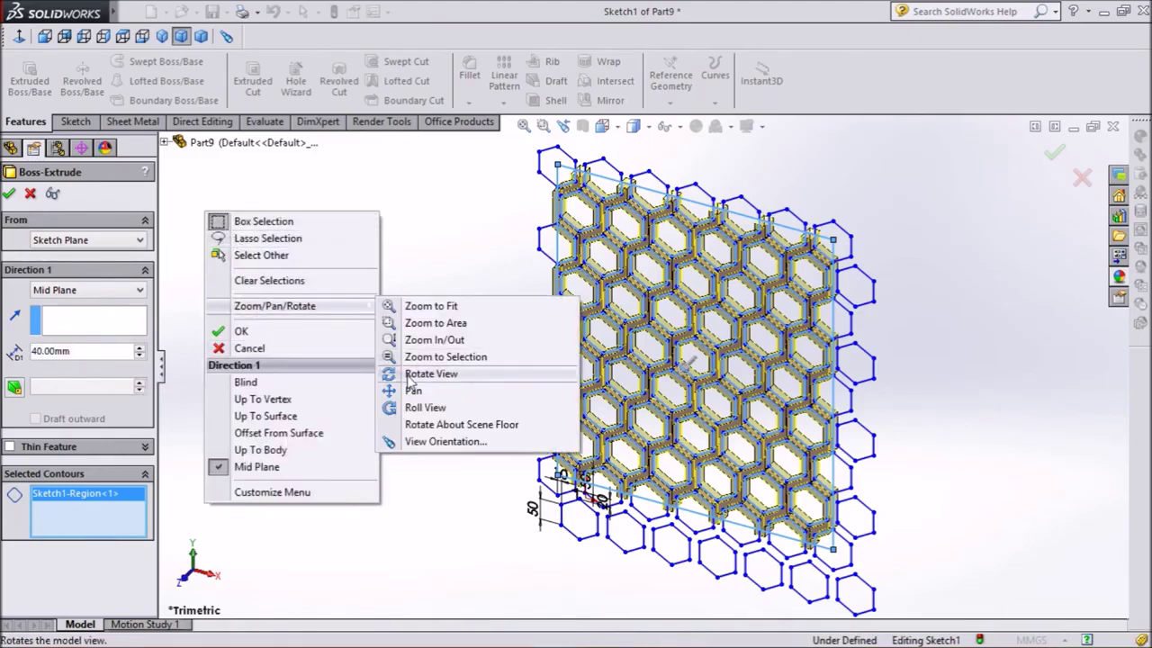
Orbit the honeycomb preview and raise the extrusion depth to 60.00mm.
{"action": "left_click", "coordinate": [410, 375]}
{"action": "mouse_move", "coordinate": [391, 336]}
{"action": "left_mouse_down"}
{"action": "mouse_move", "coordinate": [482, 379]}
{"action": "mouse_move", "coordinate": [532, 433]}
{"action": "mouse_move", "coordinate": [531, 417]}
{"action": "mouse_move", "coordinate": [432, 378]}
{"action": "mouse_move", "coordinate": [399, 348]}
{"action": "mouse_move", "coordinate": [388, 231]}
{"action": "mouse_move", "coordinate": [301, 334]}
{"action": "left_mouse_up"}
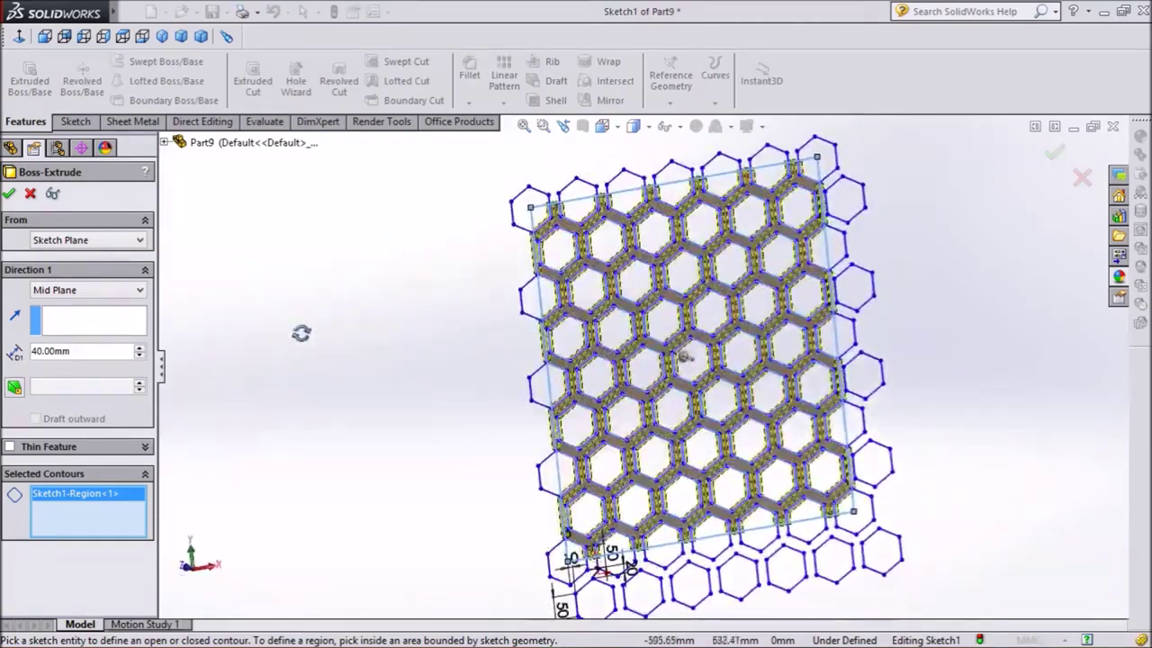
{"action": "left_click", "coordinate": [139, 348]}
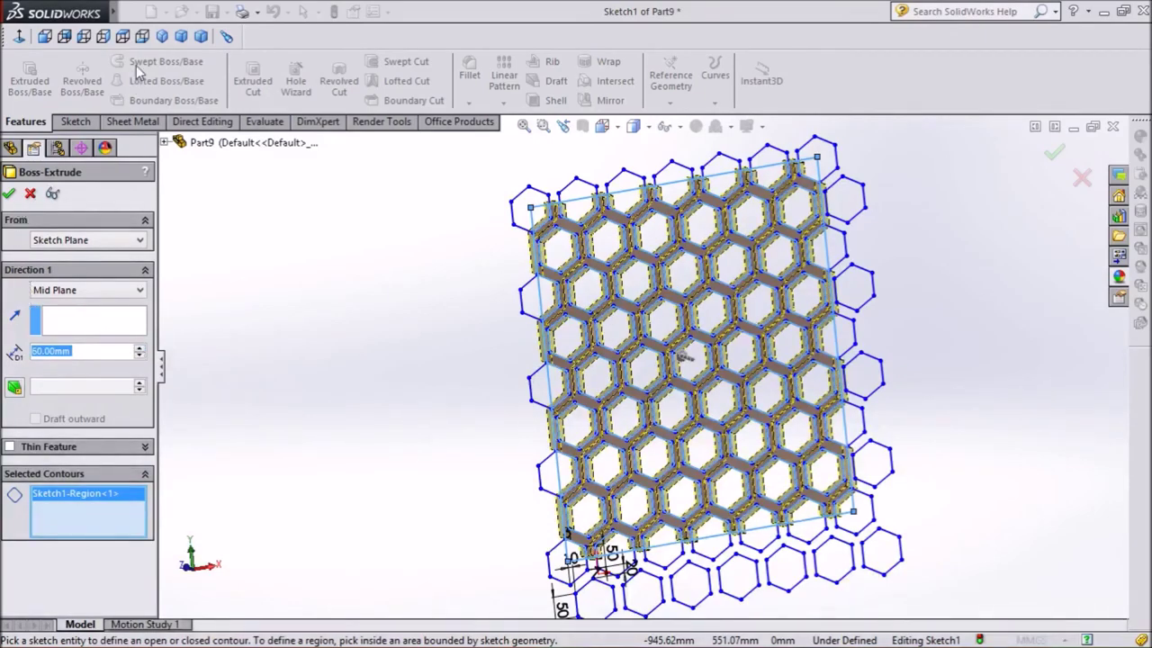
Check the preview in Isometric and Dimetric views, then confirm the extrusion.
{"action": "left_click", "coordinate": [160, 37]}
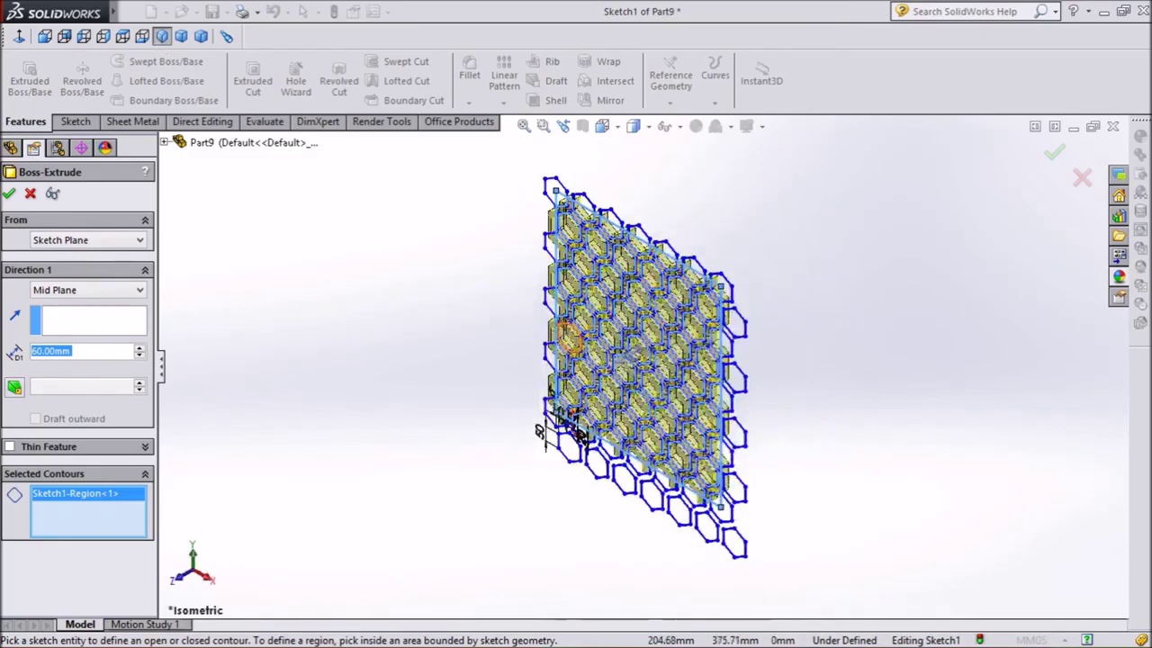
{"action": "left_click", "coordinate": [200, 38]}
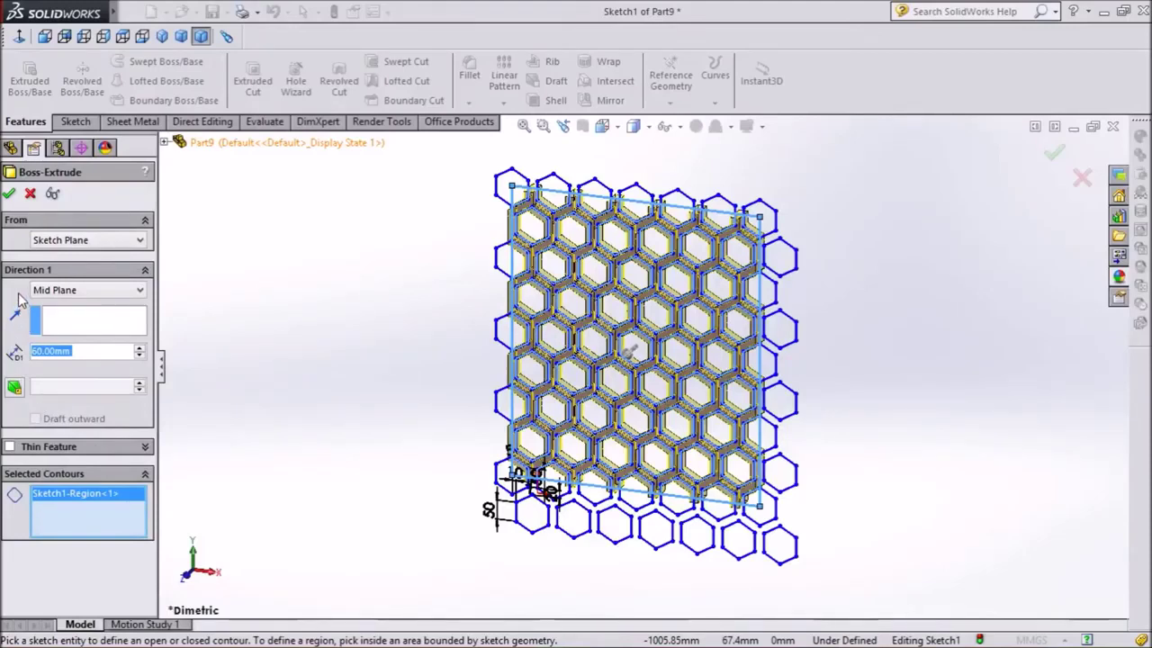
{"action": "left_click", "coordinate": [10, 194]}
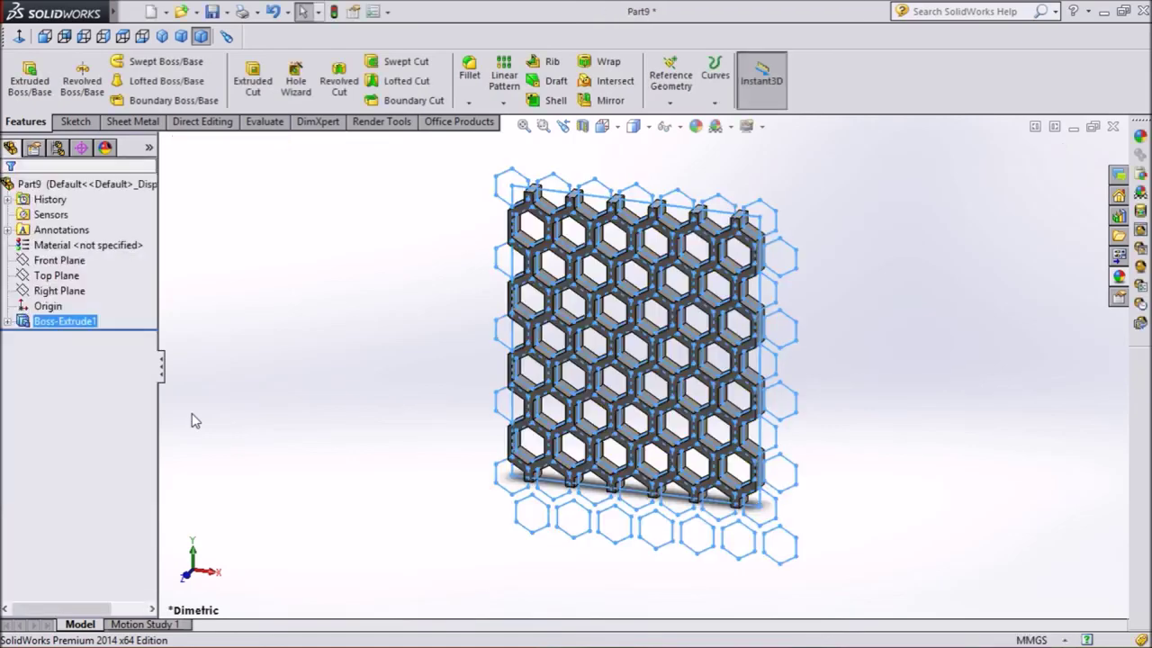
Give the whole Boss-Extrude1 honeycomb part a red appearance.
{"action": "left_click", "coordinate": [687, 150]}
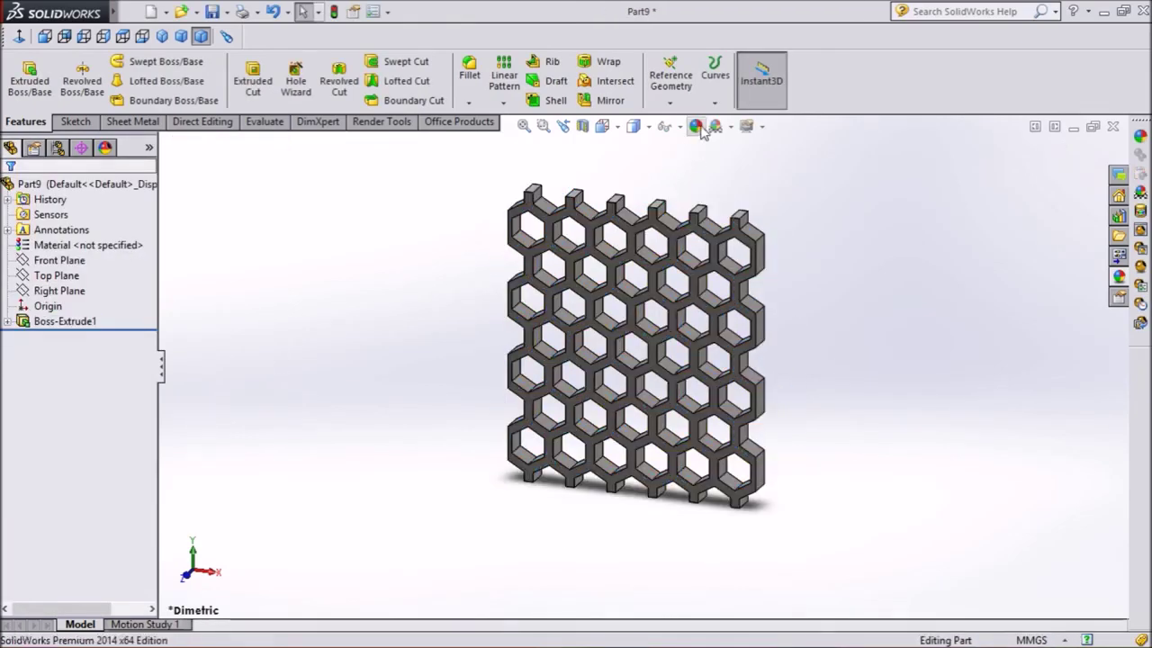
{"action": "left_click", "coordinate": [697, 127]}
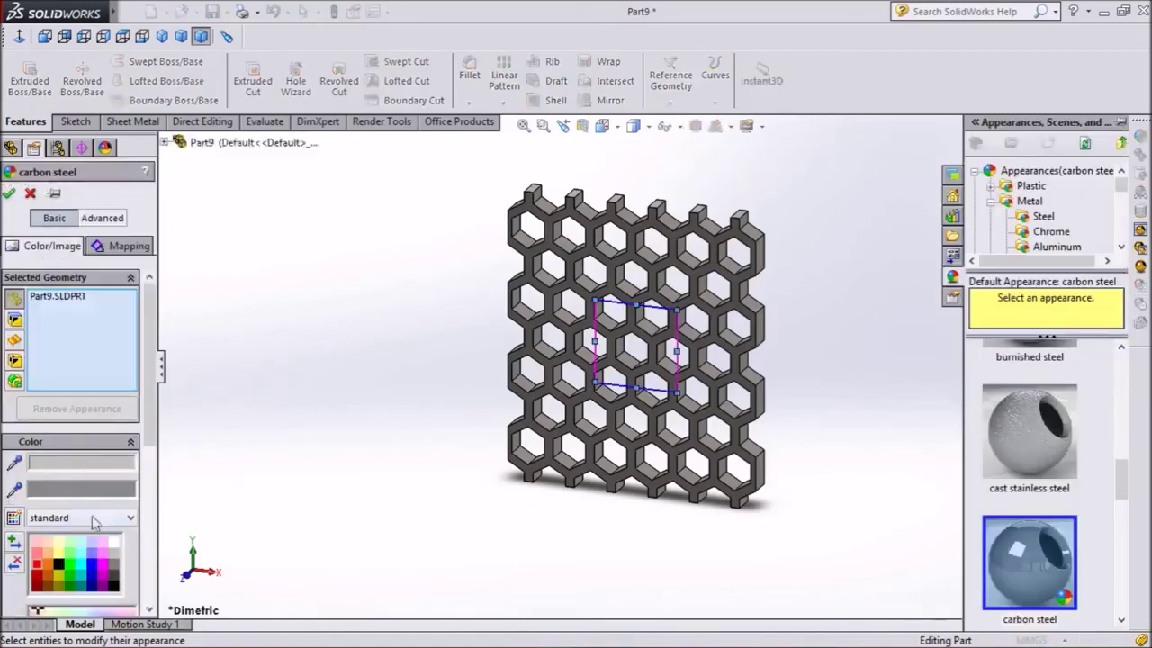
{"action": "left_click", "coordinate": [36, 565]}
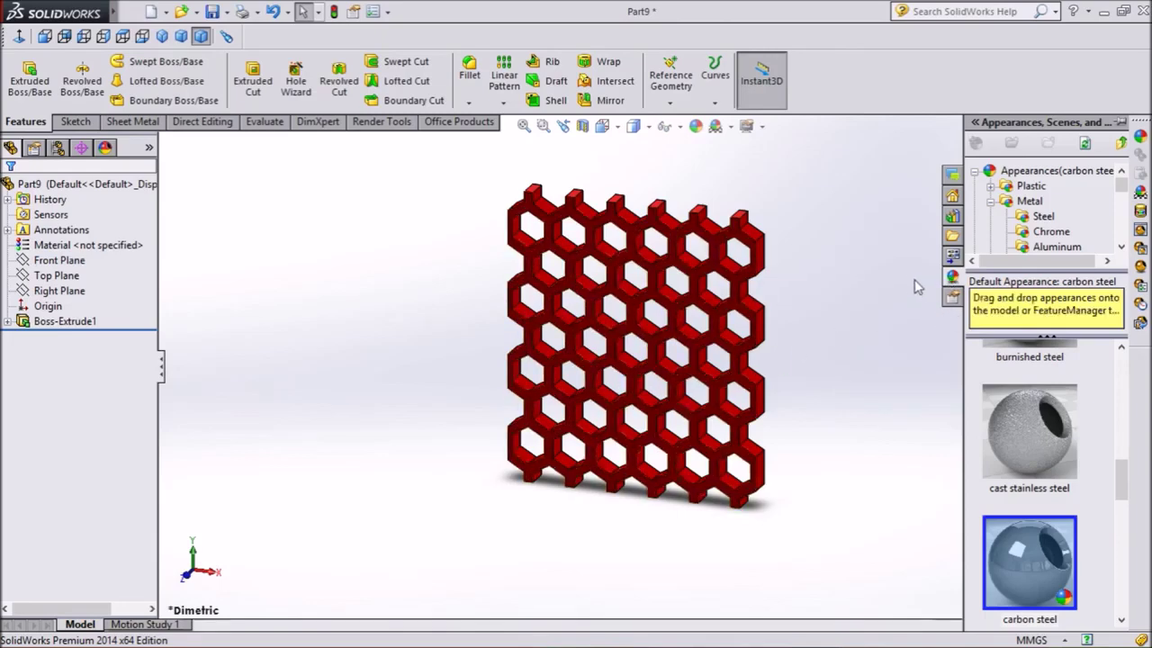
{"action": "left_click", "coordinate": [902, 304]}
{"action": "scroll", "coordinate": [756, 182], "scroll_direction": "down", "scroll_amount": 2}
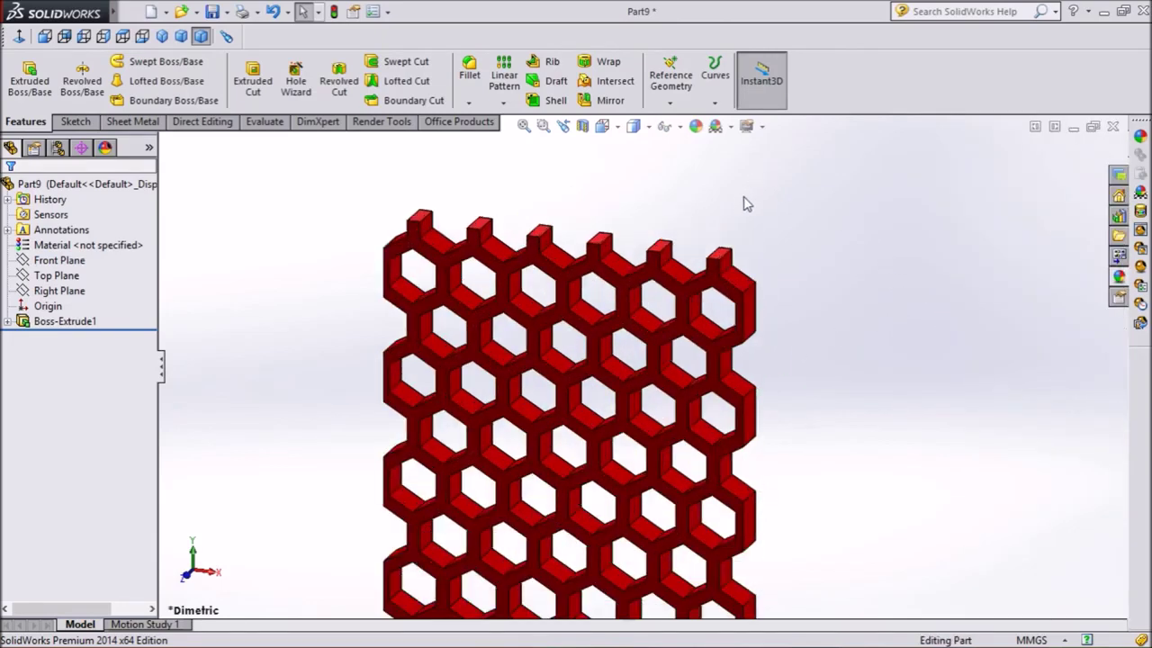
{"action": "scroll", "coordinate": [738, 221], "scroll_direction": "up", "scroll_amount": 1}
{"action": "scroll", "coordinate": [736, 223], "scroll_direction": "up", "scroll_amount": 1}
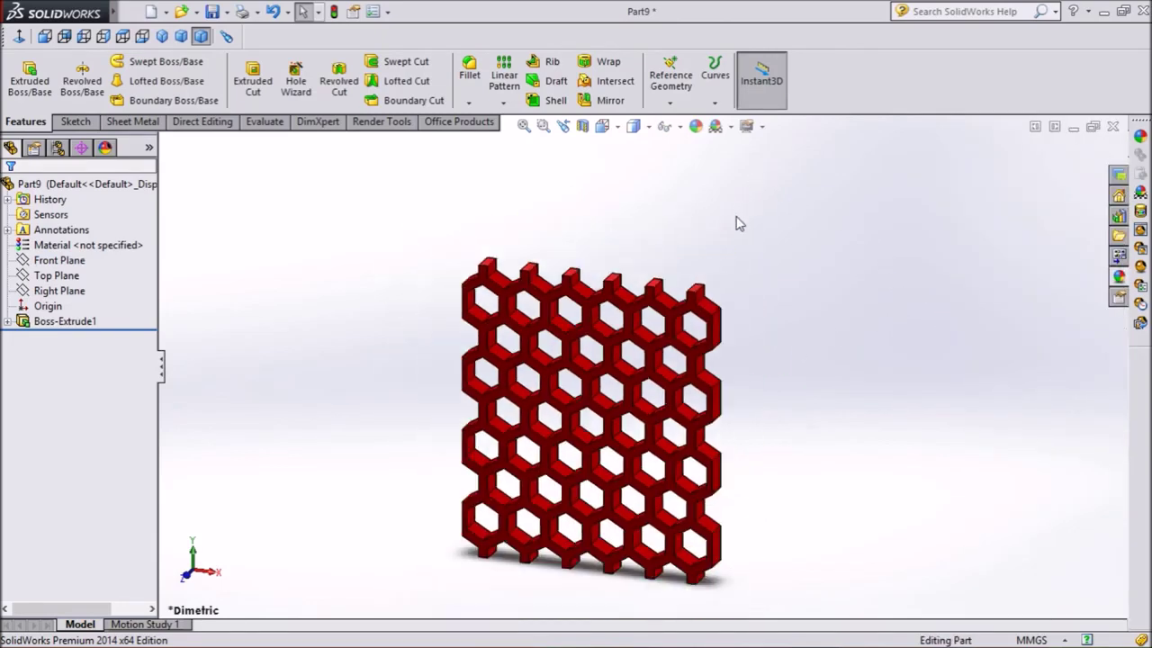
Orbit the red honeycomb edge-on, then view it in Isometric and Trimetric orientations.
{"action": "right_click", "coordinate": [224, 183]}
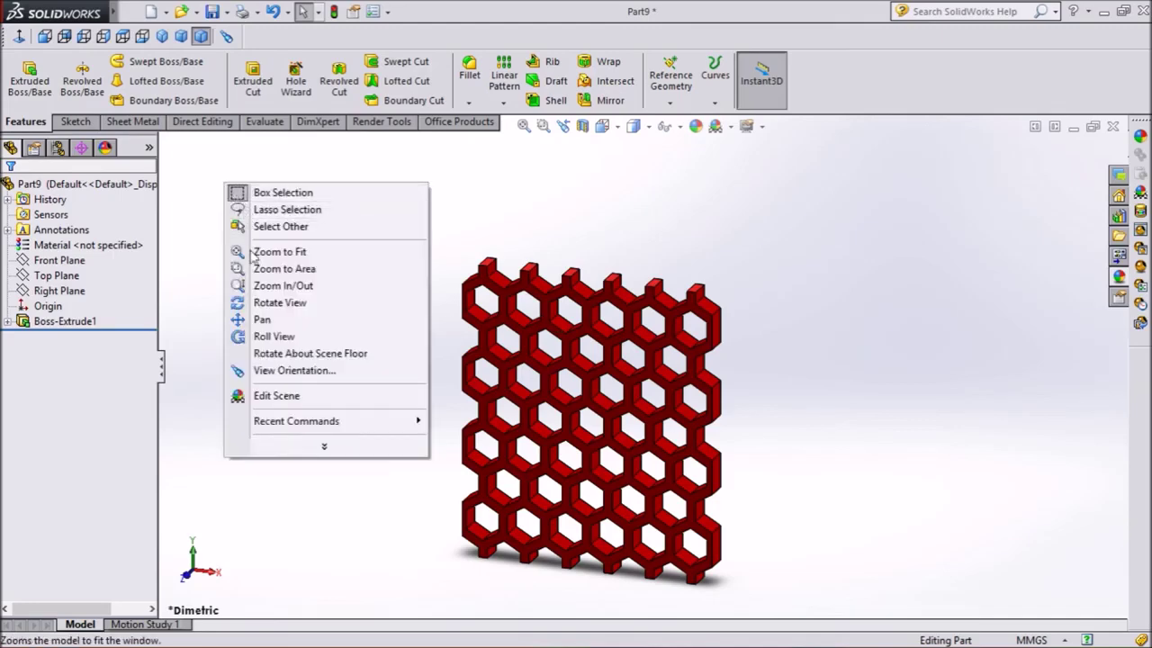
{"action": "left_click", "coordinate": [270, 302]}
{"action": "mouse_move", "coordinate": [355, 465]}
{"action": "left_mouse_down"}
{"action": "mouse_move", "coordinate": [406, 462]}
{"action": "mouse_move", "coordinate": [482, 530]}
{"action": "mouse_move", "coordinate": [597, 596]}
{"action": "mouse_move", "coordinate": [689, 350]}
{"action": "mouse_move", "coordinate": [714, 200]}
{"action": "mouse_move", "coordinate": [758, 314]}
{"action": "mouse_move", "coordinate": [872, 444]}
{"action": "mouse_move", "coordinate": [768, 525]}
{"action": "mouse_move", "coordinate": [561, 583]}
{"action": "mouse_move", "coordinate": [550, 499]}
{"action": "mouse_move", "coordinate": [612, 378]}
{"action": "left_mouse_up"}
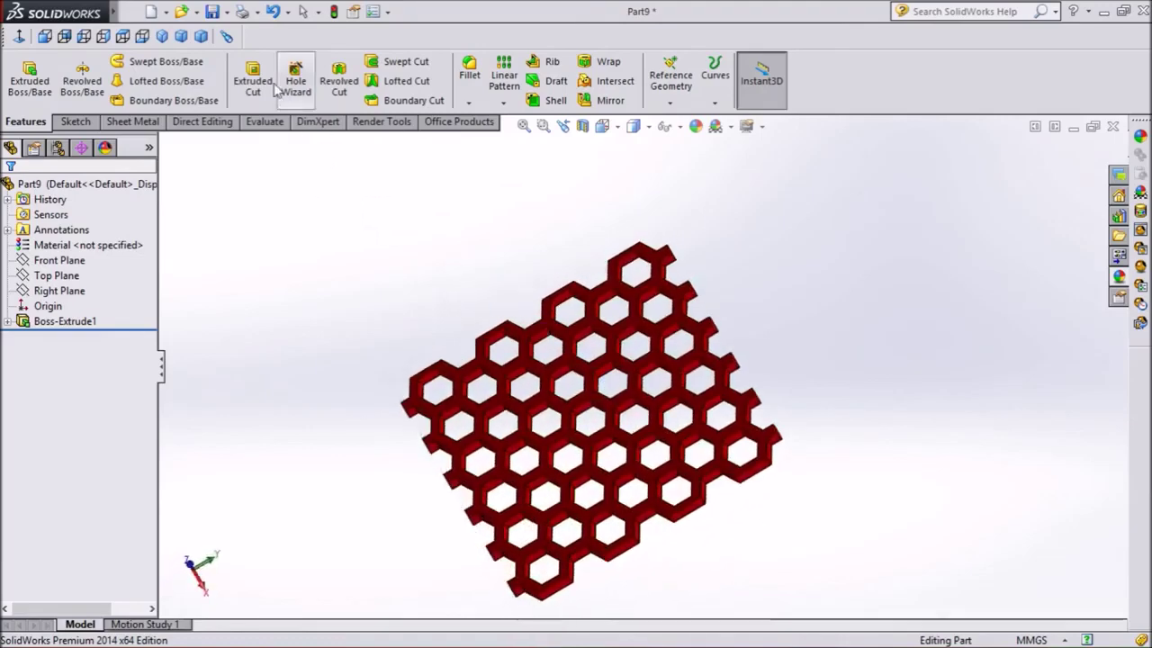
{"action": "left_click", "coordinate": [162, 36]}
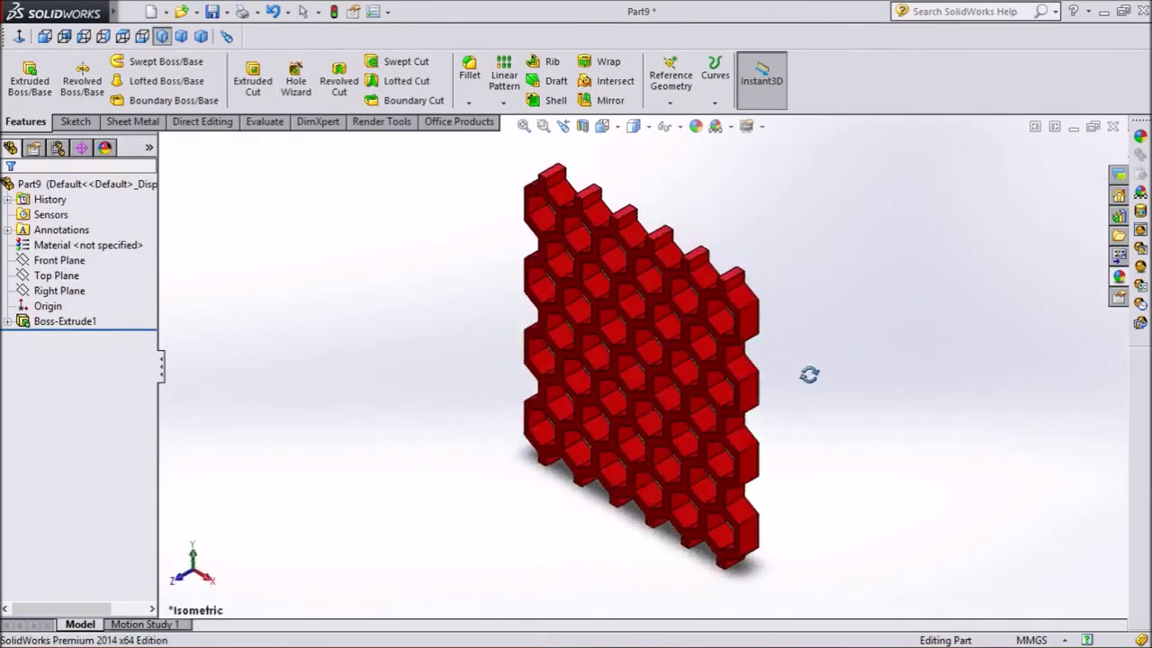
{"action": "left_click", "coordinate": [181, 36]}
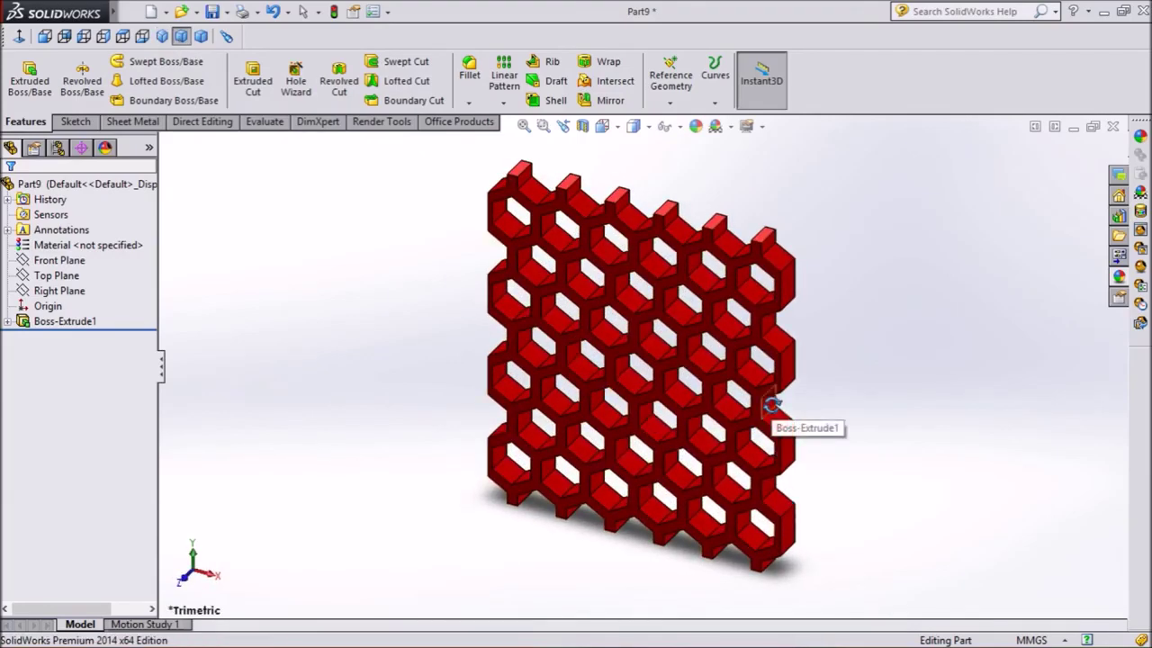
Fine-tune the viewing angle with small orbits and a left rotation, zooming in and out.
{"action": "middle_click_drag", "start_coordinate": [771, 404], "coordinate": [772, 399]}
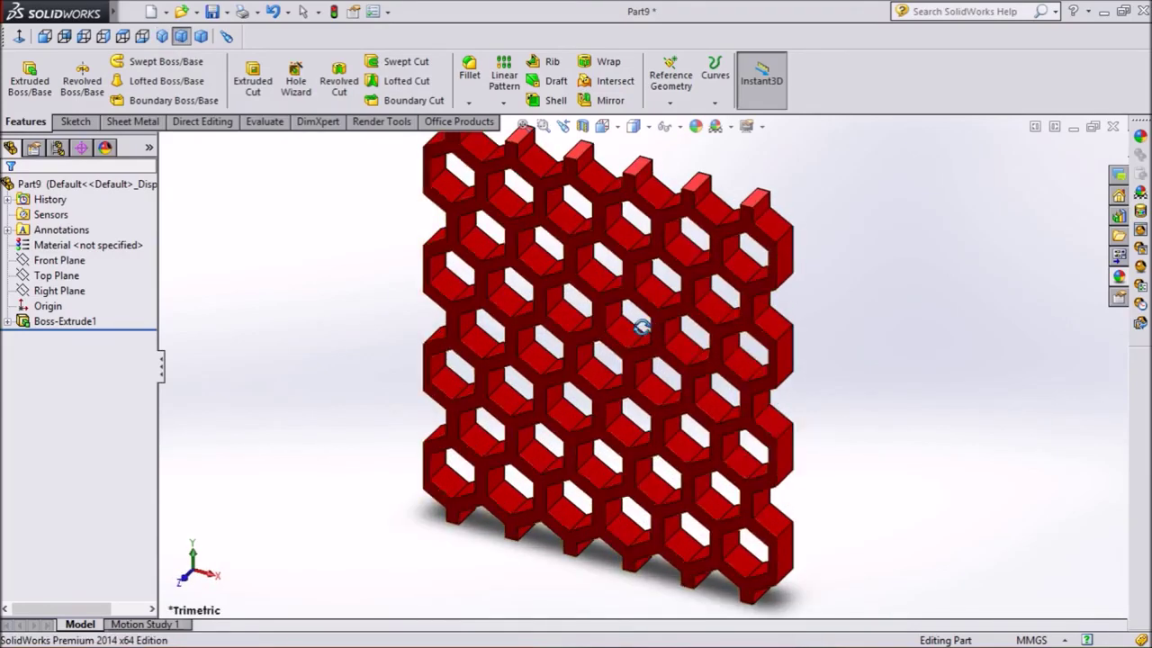
{"action": "middle_click_drag", "start_coordinate": [641, 327], "coordinate": [641, 329]}
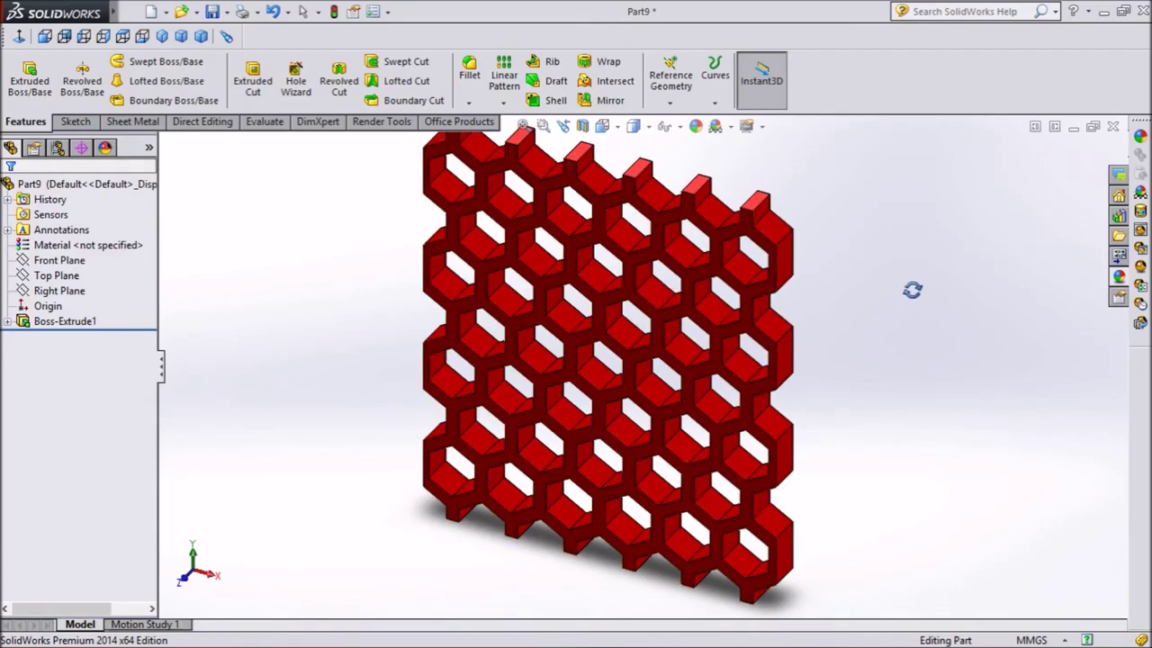
{"action": "key", "text": "Left"}
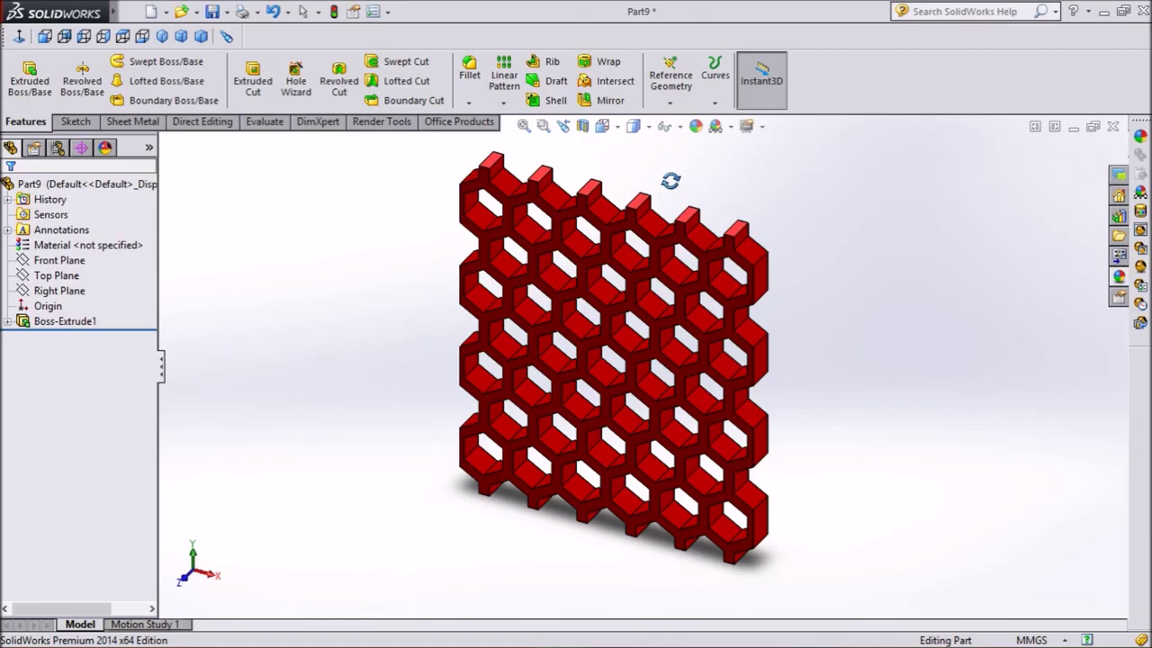
{"action": "scroll", "coordinate": [671, 181], "scroll_direction": "down", "scroll_amount": 2}
{"action": "scroll", "coordinate": [671, 181], "scroll_direction": "up", "scroll_amount": 2}
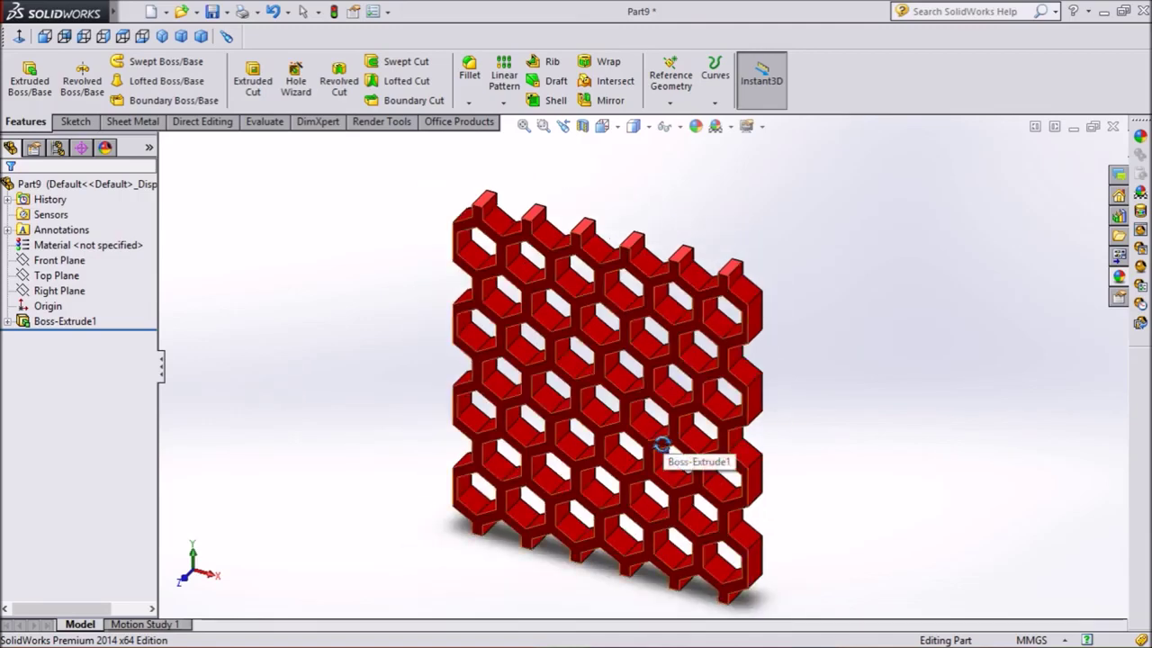
{"action": "scroll", "coordinate": [661, 445], "scroll_direction": "down", "scroll_amount": 2}
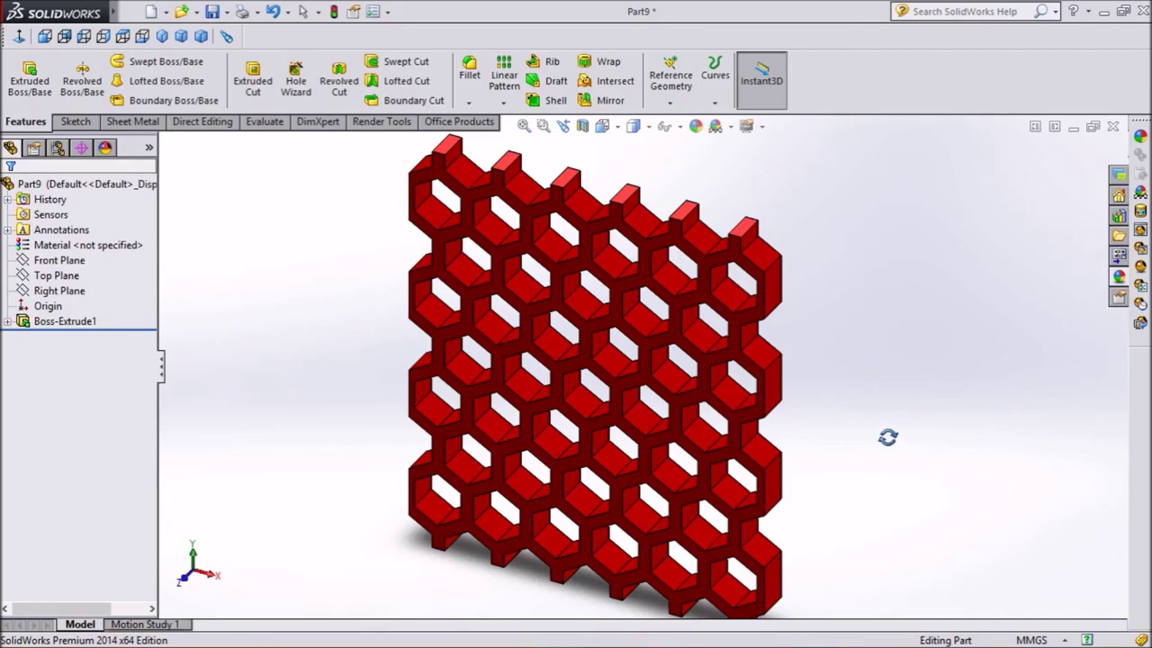
{"action": "right_click", "coordinate": [887, 438]}
{"action": "left_click", "coordinate": [923, 503]}
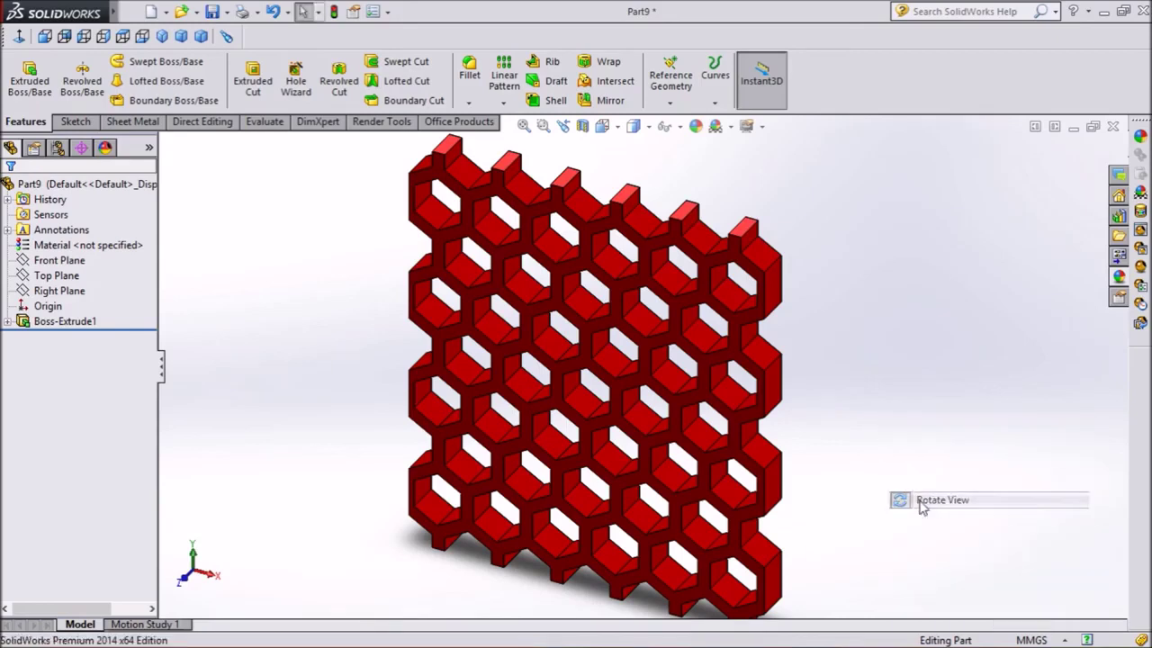